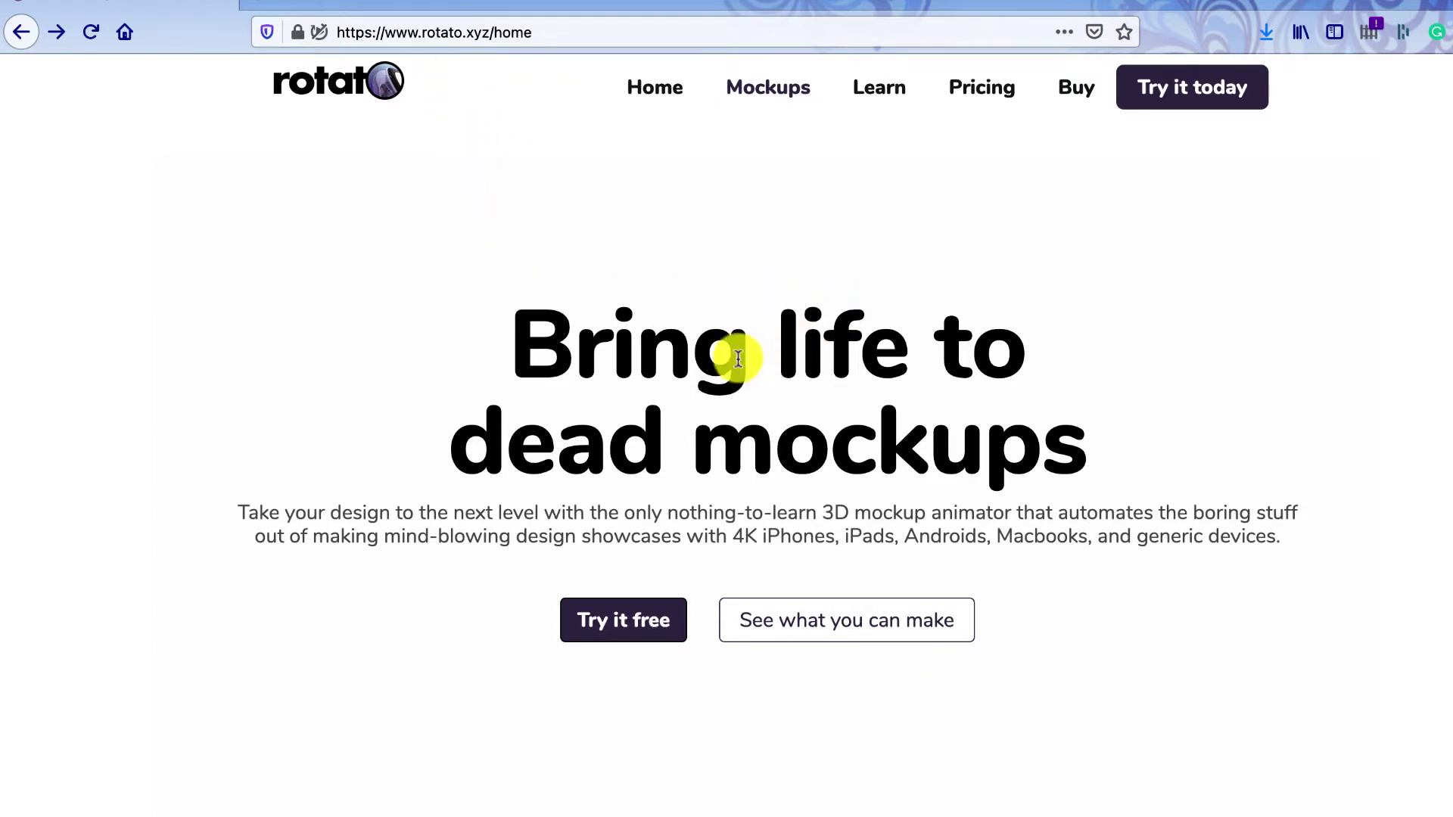
Scroll through the rotato.xyz home page, then swipe over to the Adobe XD desktop space.
scroll(386, 562, down, 3)
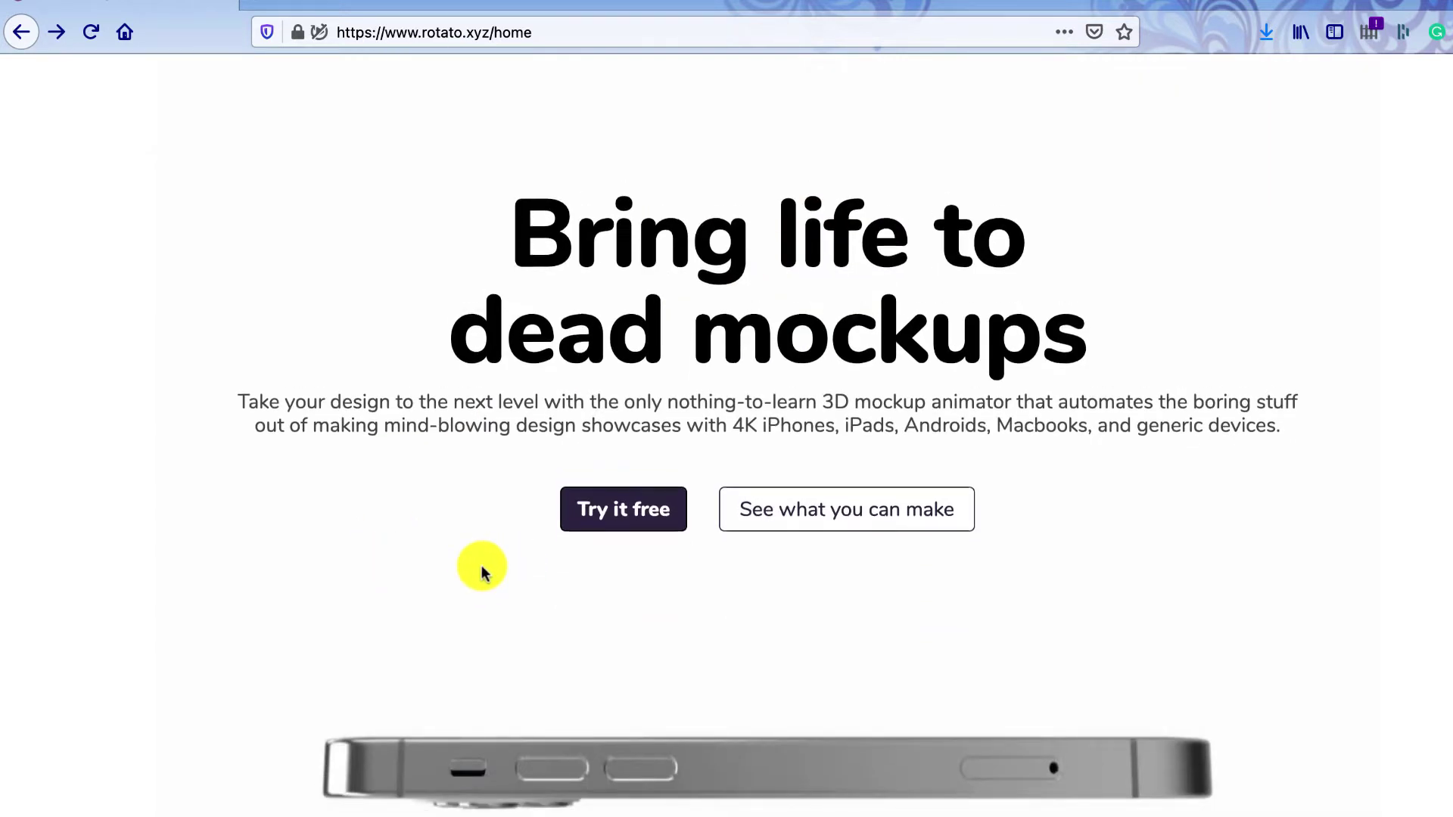
scroll(480, 572, up, 3)
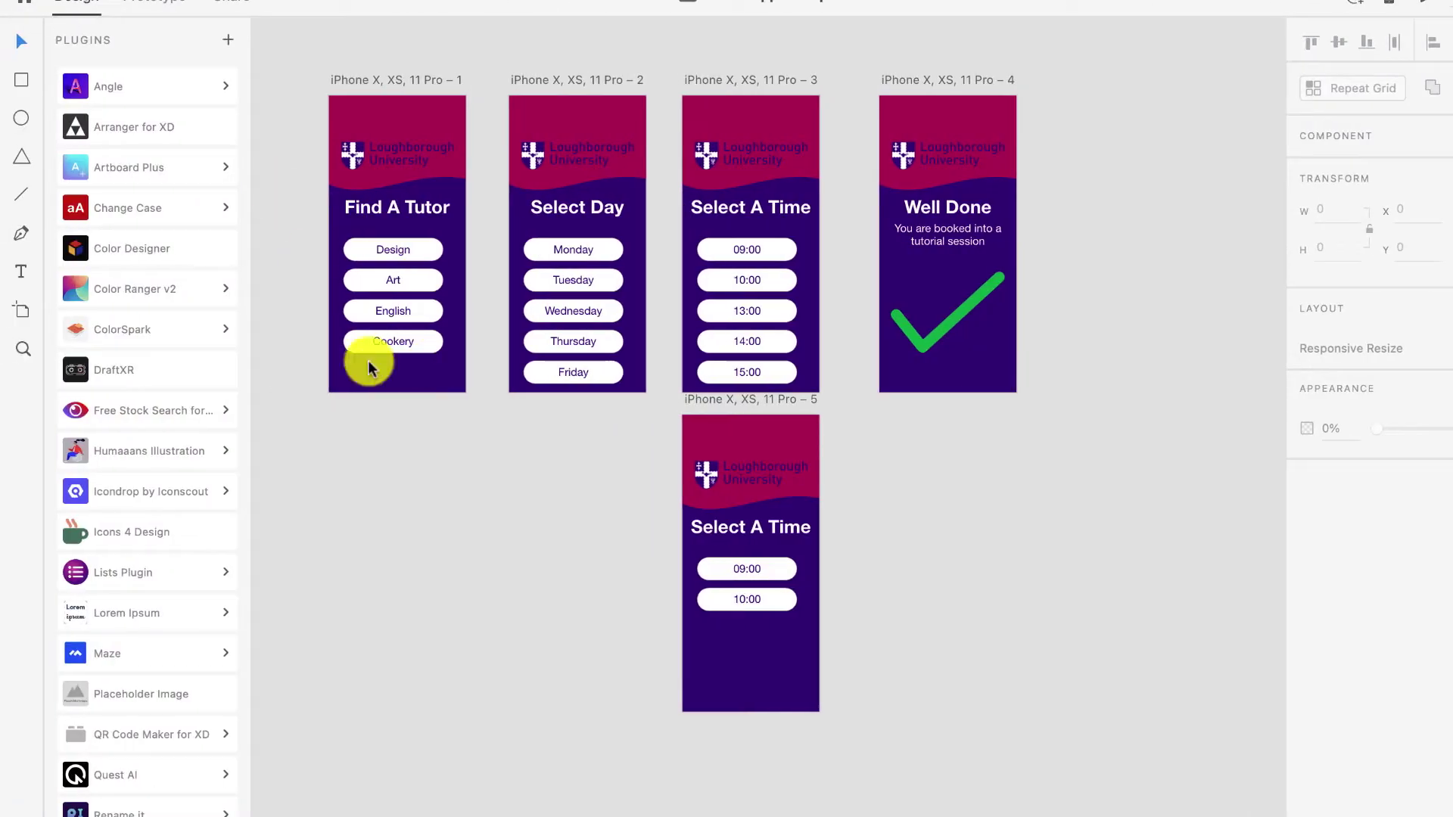
drag(482, 584, 590, 665)
Search the Manage Plugins catalogue for 'ro' to confirm Rotato is installed.
scroll(498, 619, up, 3)
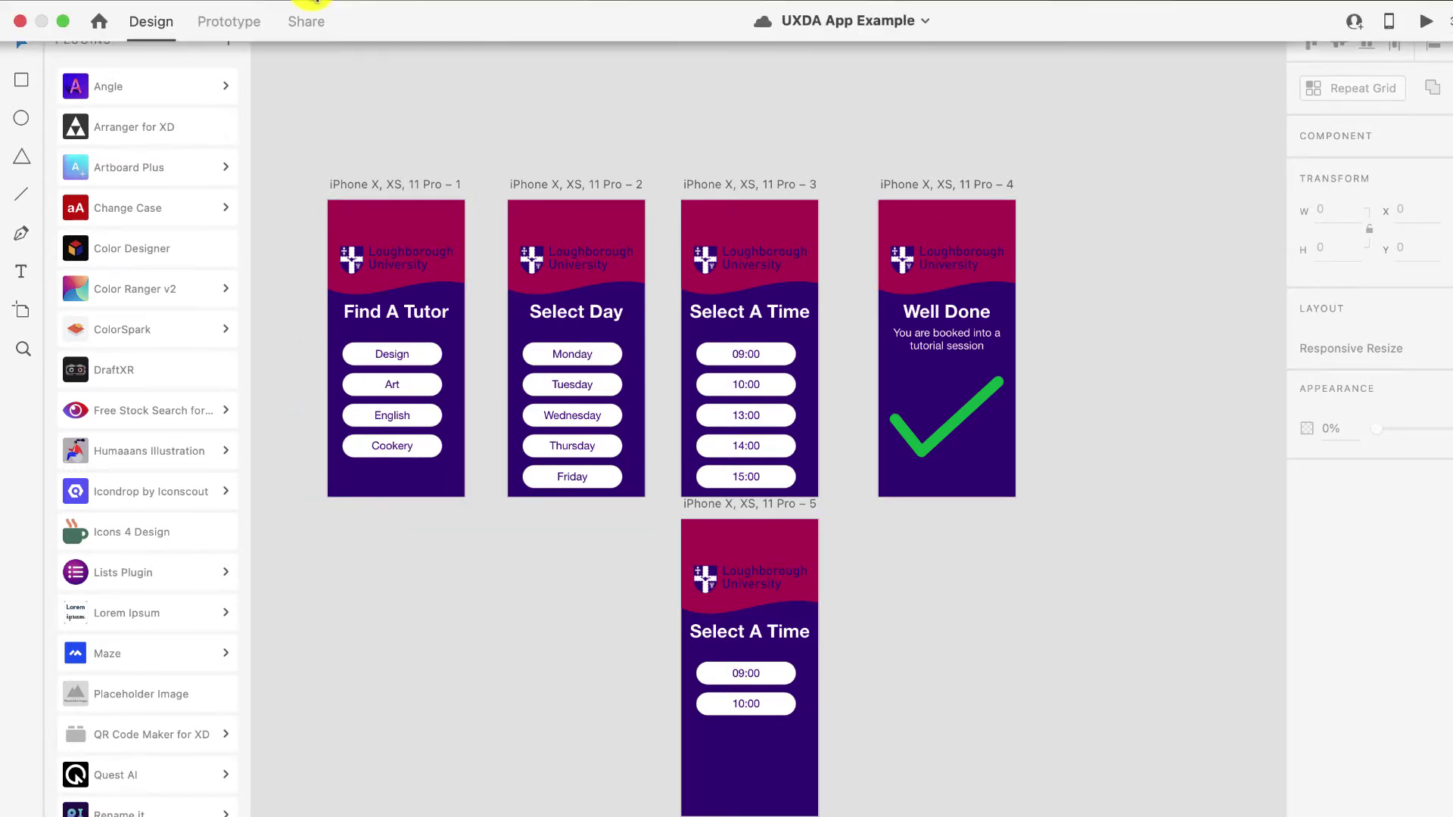
click(312, 1)
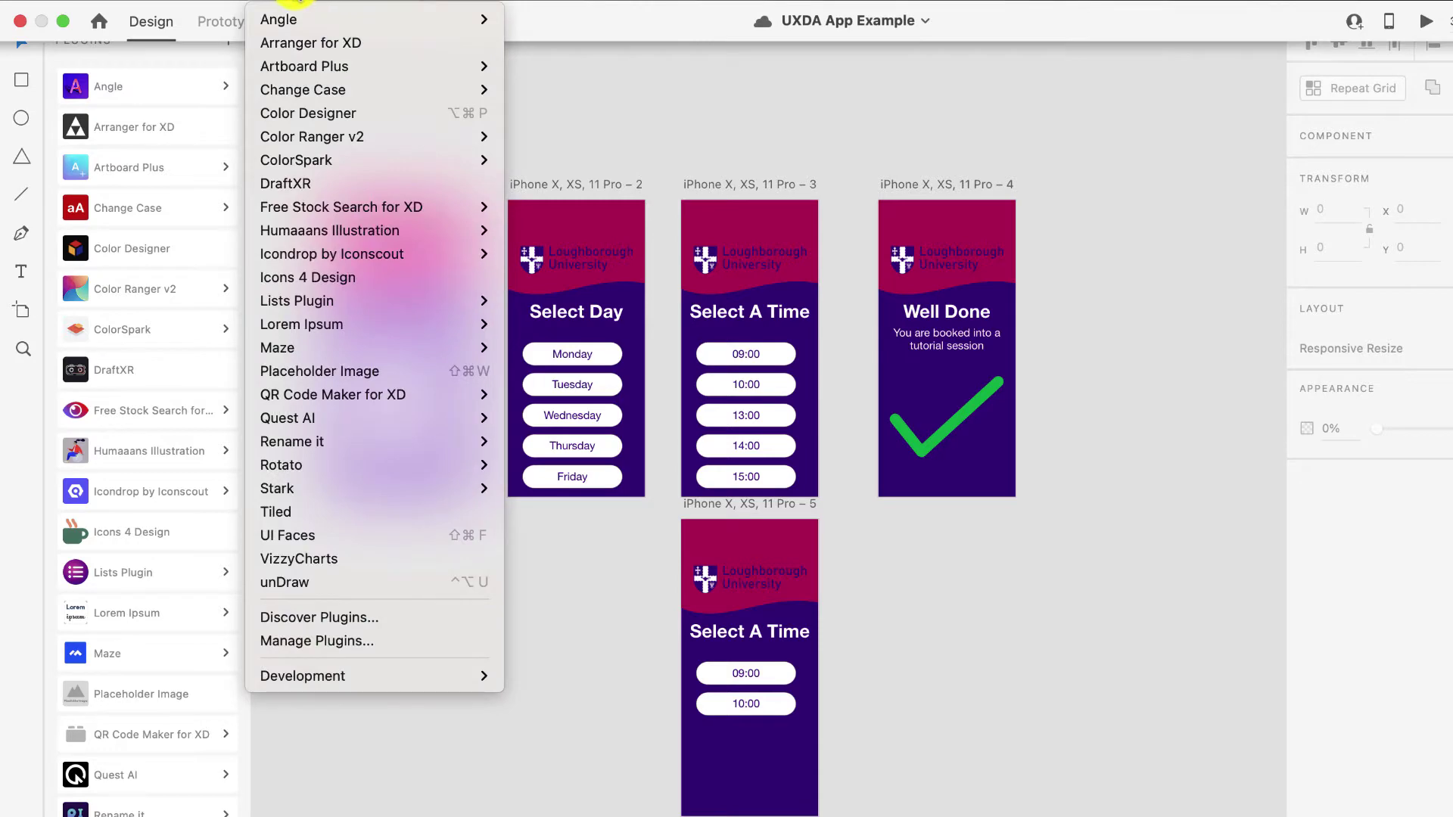
click(323, 643)
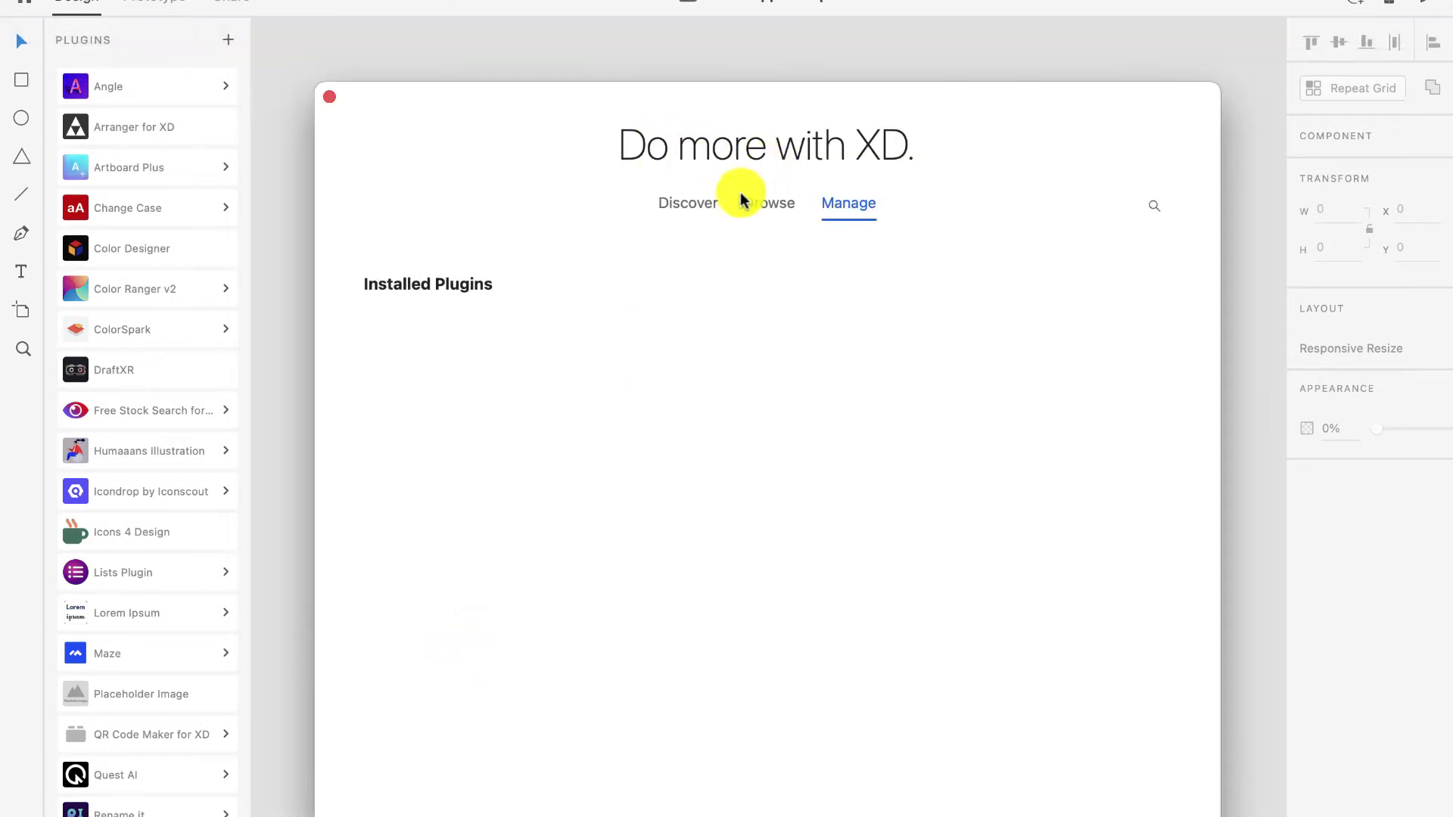
click(1153, 204)
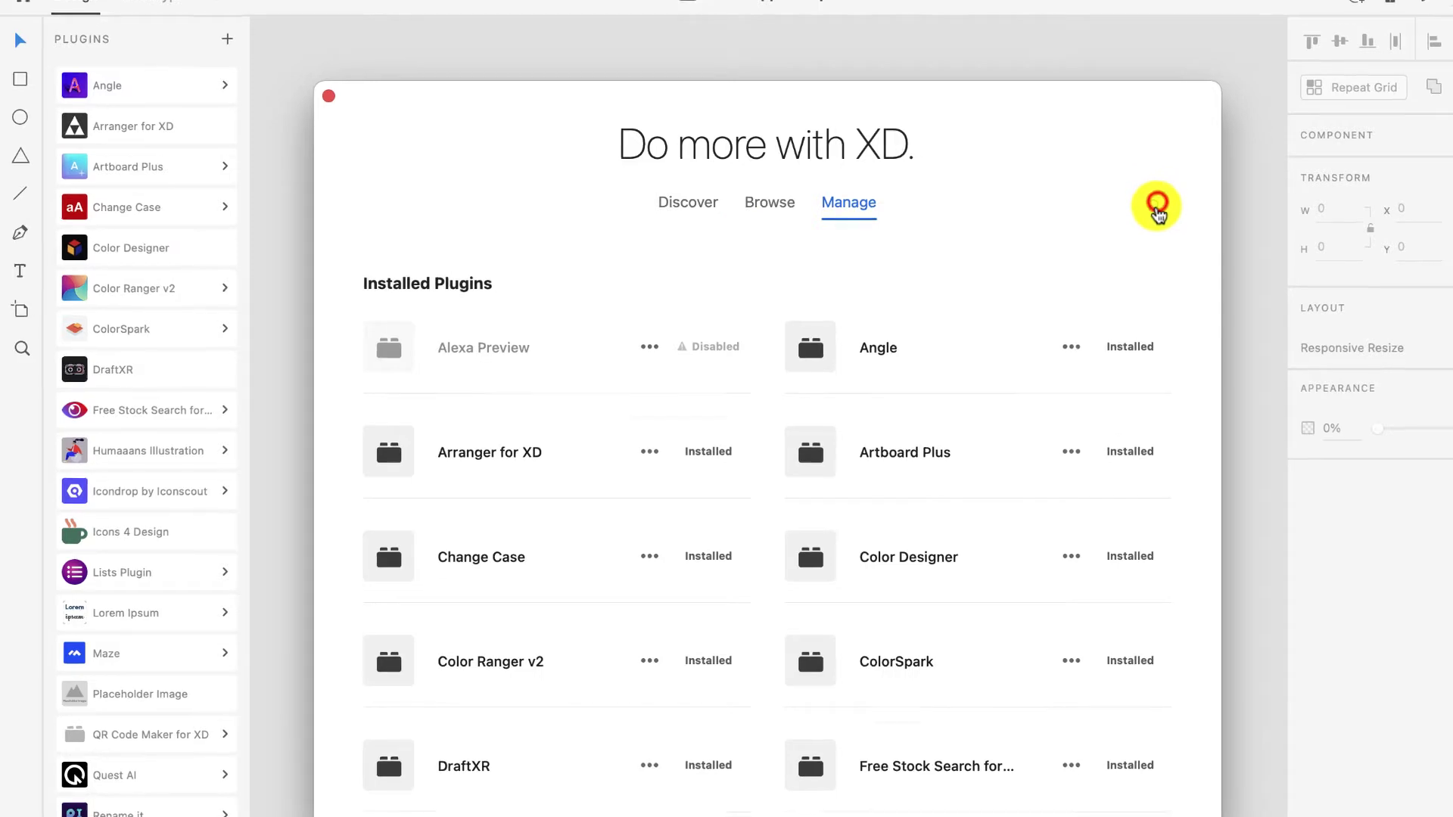
text(r)
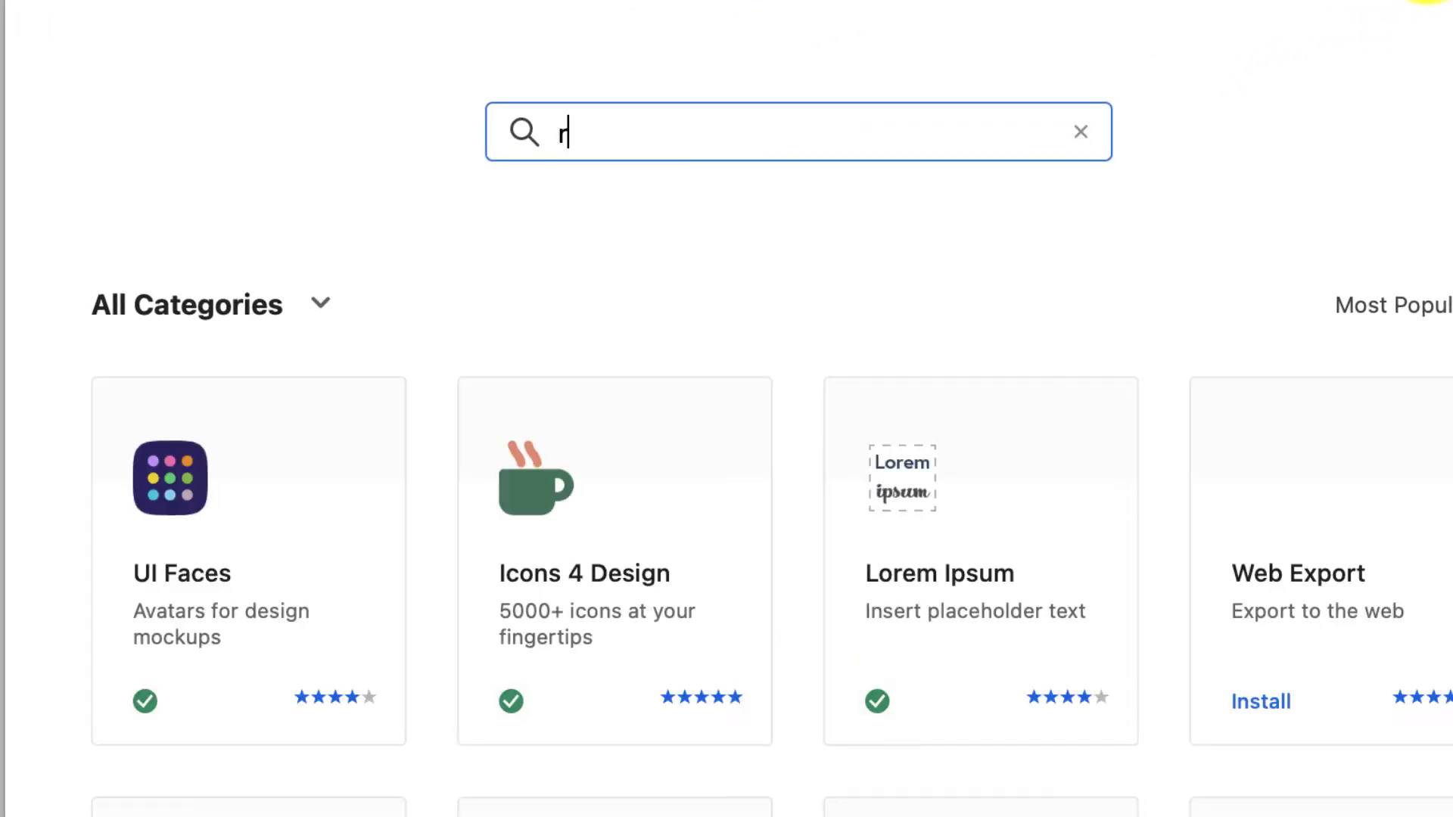
text(otato)
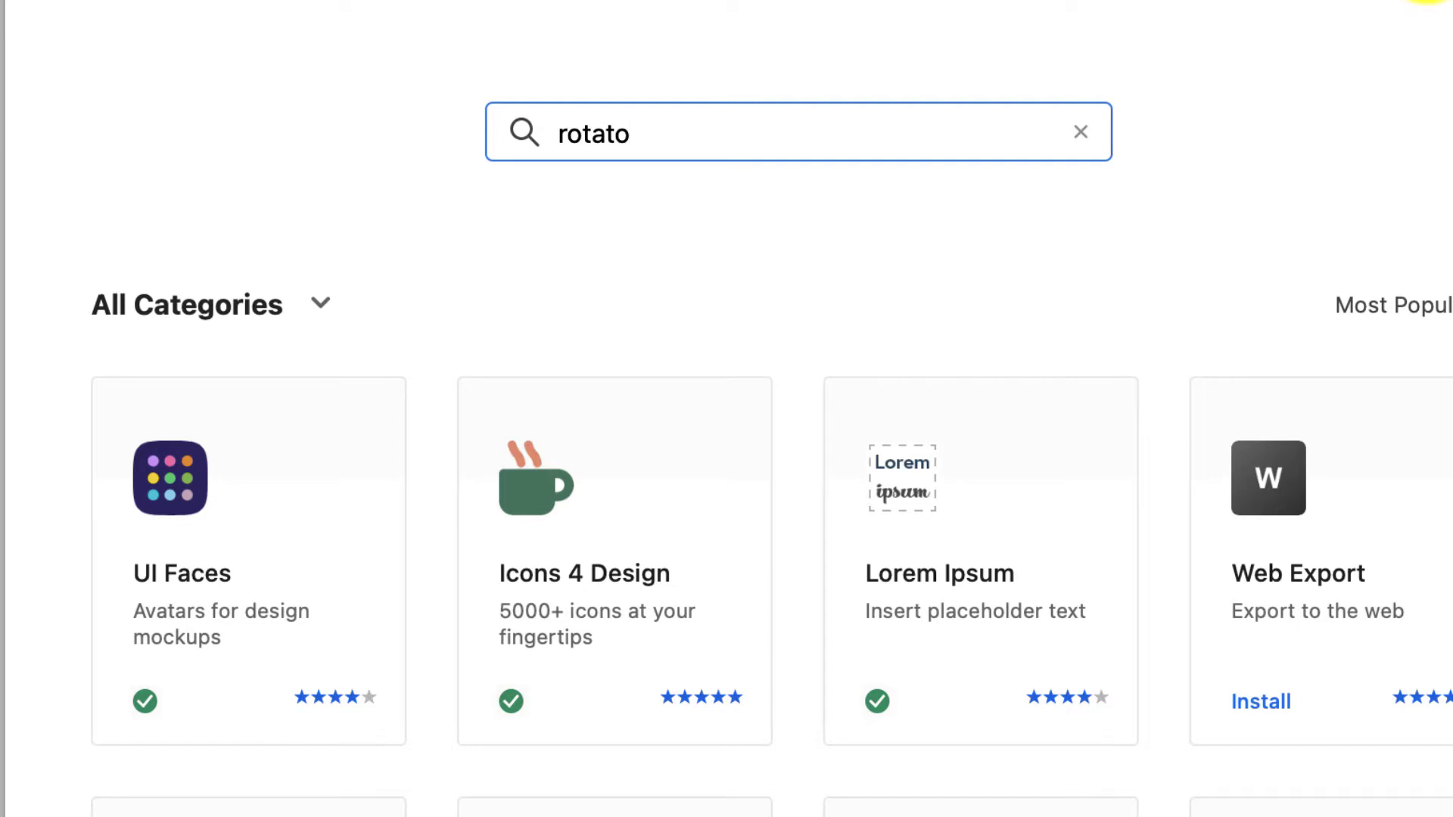
key(Return)
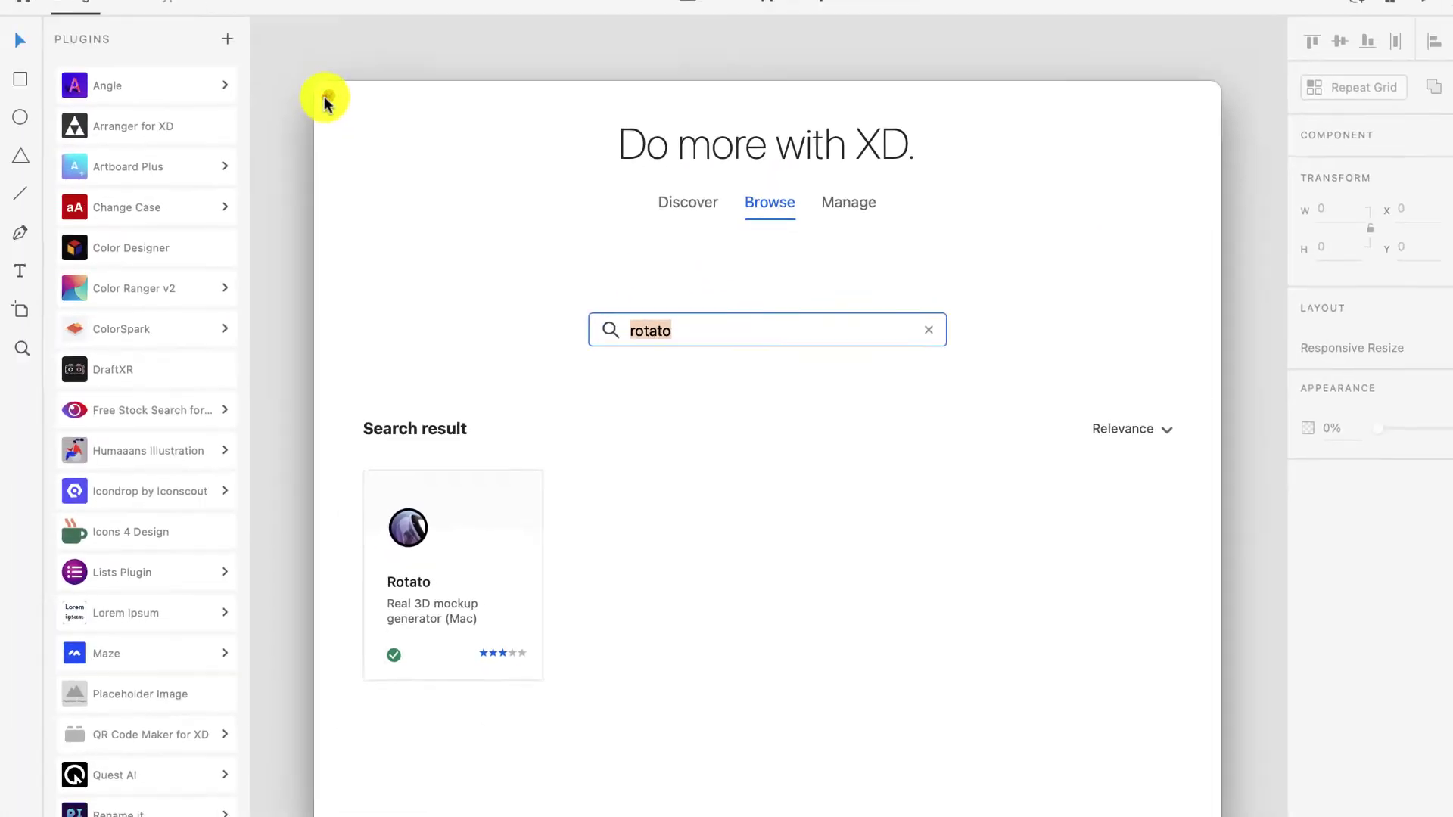
Close the plugin manager and scroll the Plugins panel down to Rotato.
click(325, 99)
click(322, 641)
scroll(161, 470, down, 1)
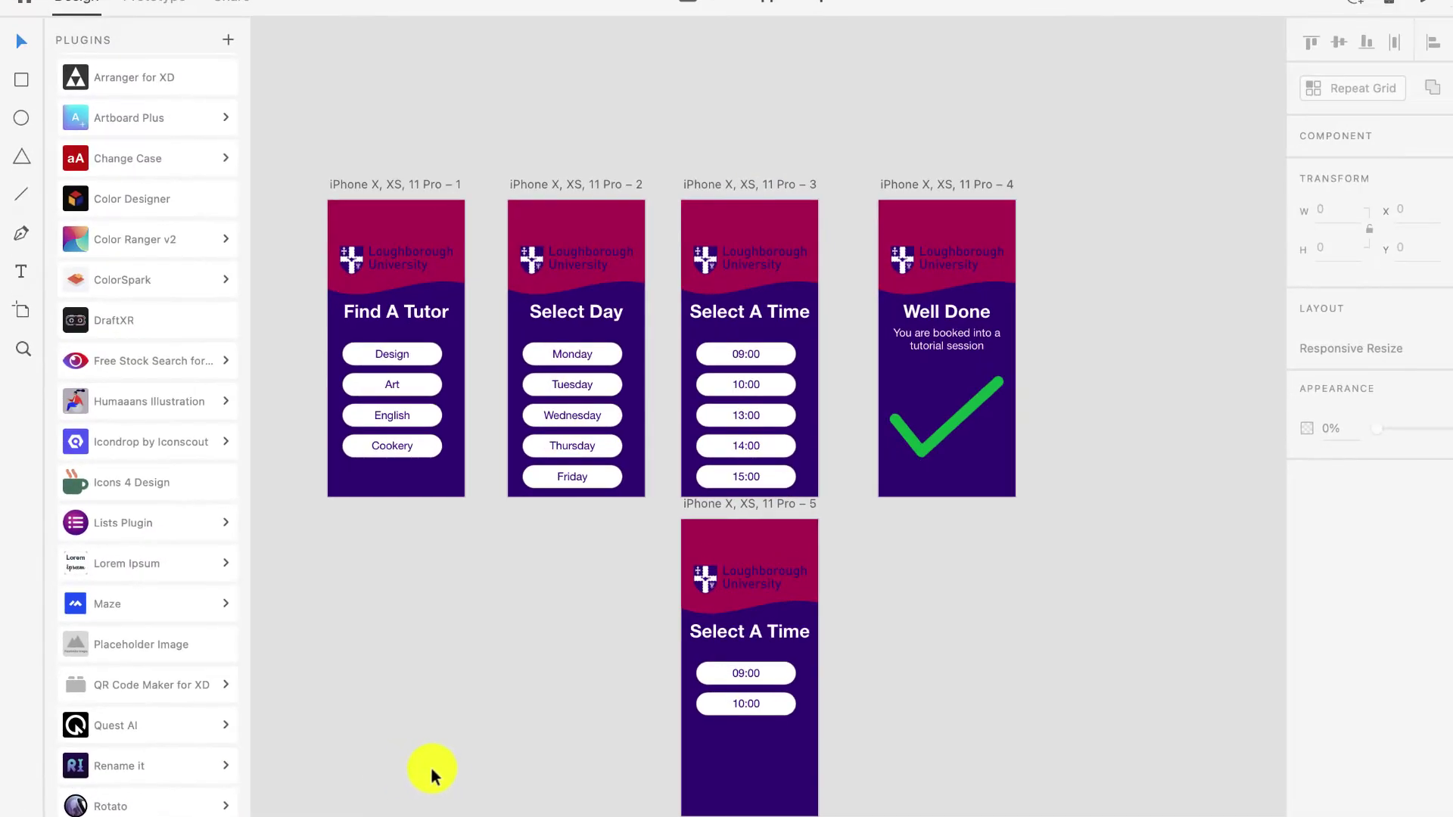
Launch the downloaded Rotato app on Desktop 1 past the Gatekeeper warning, then return to XD.
key(ctrl+Right)
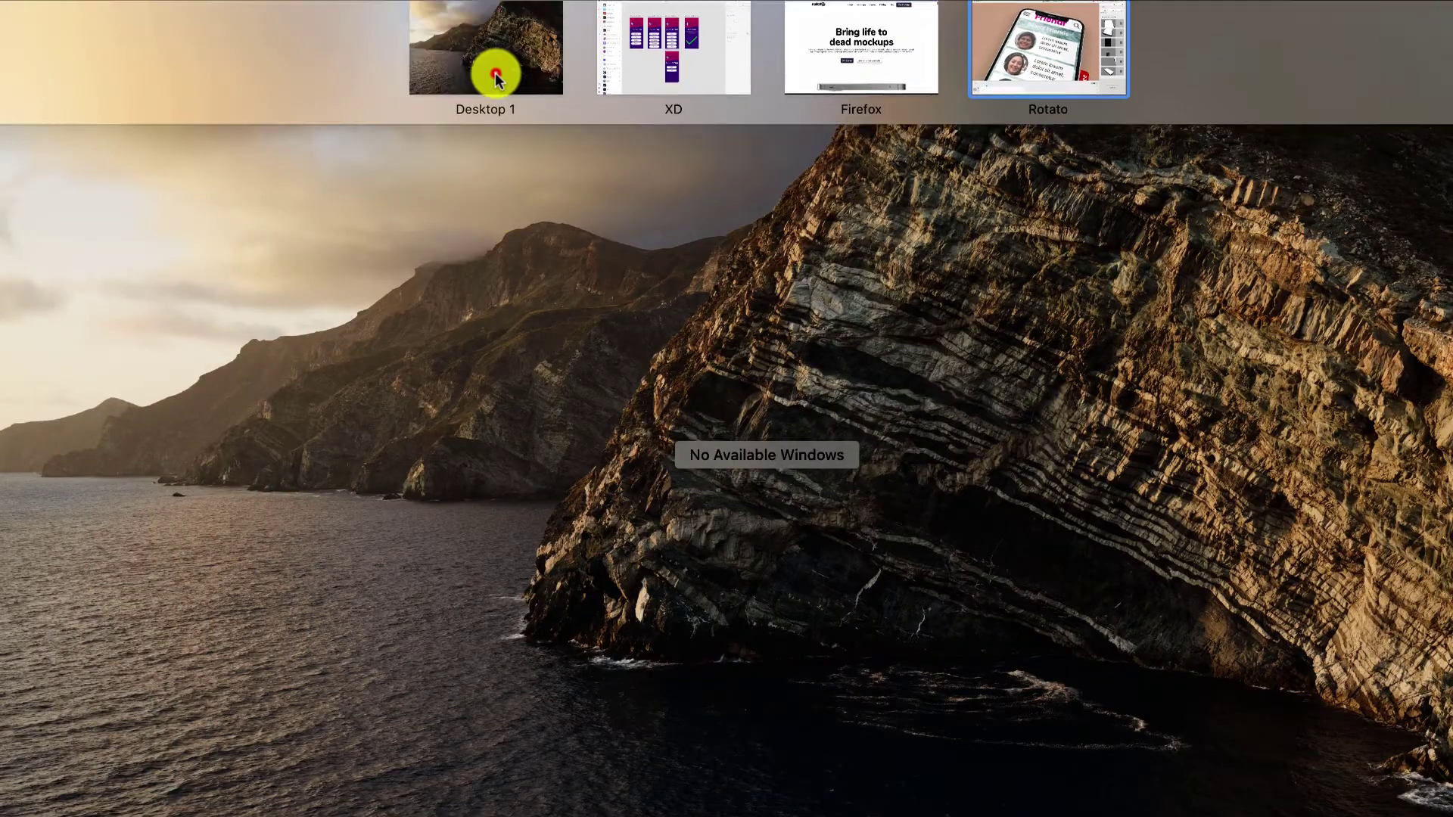
click(494, 68)
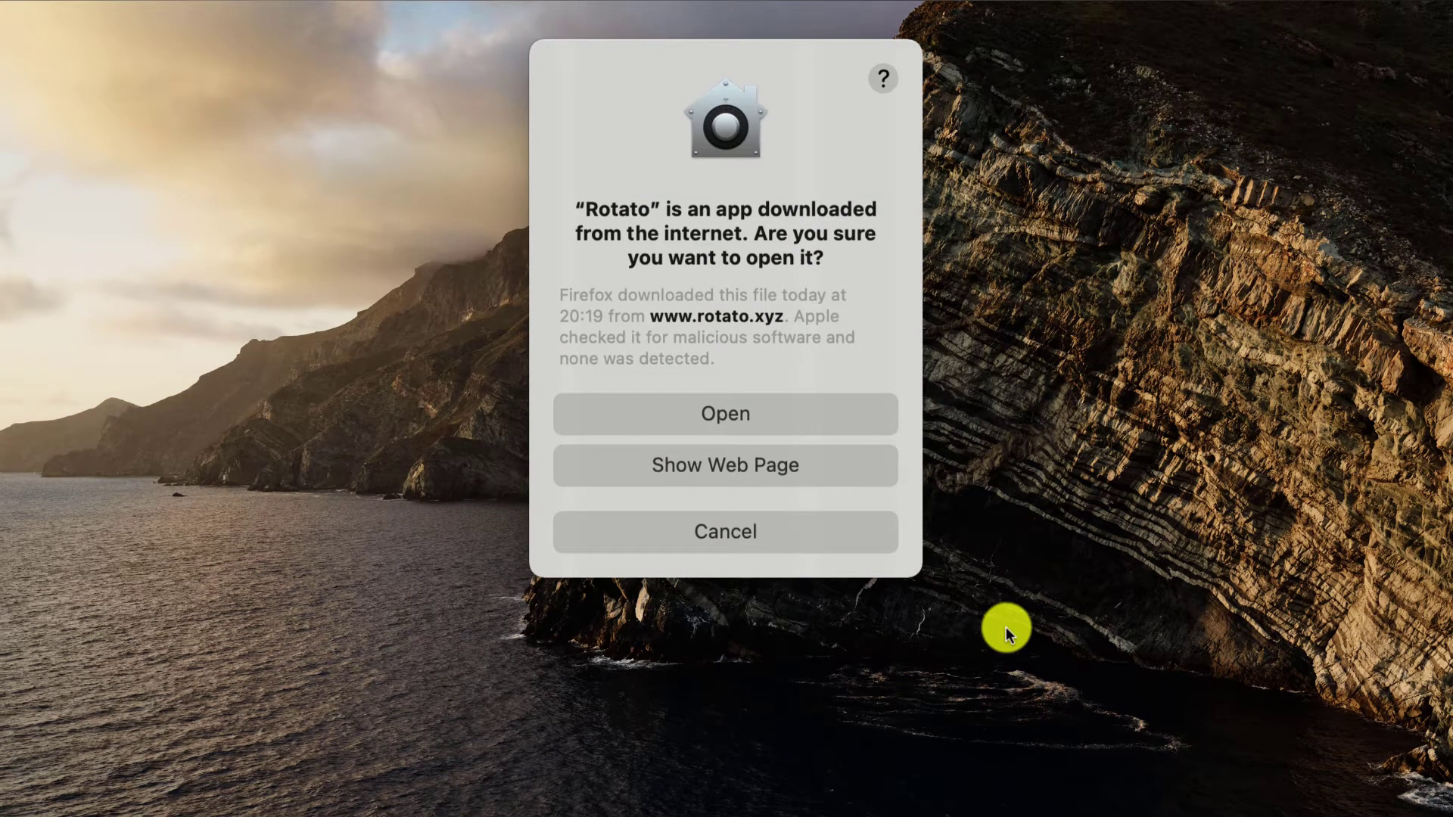
key(alt)
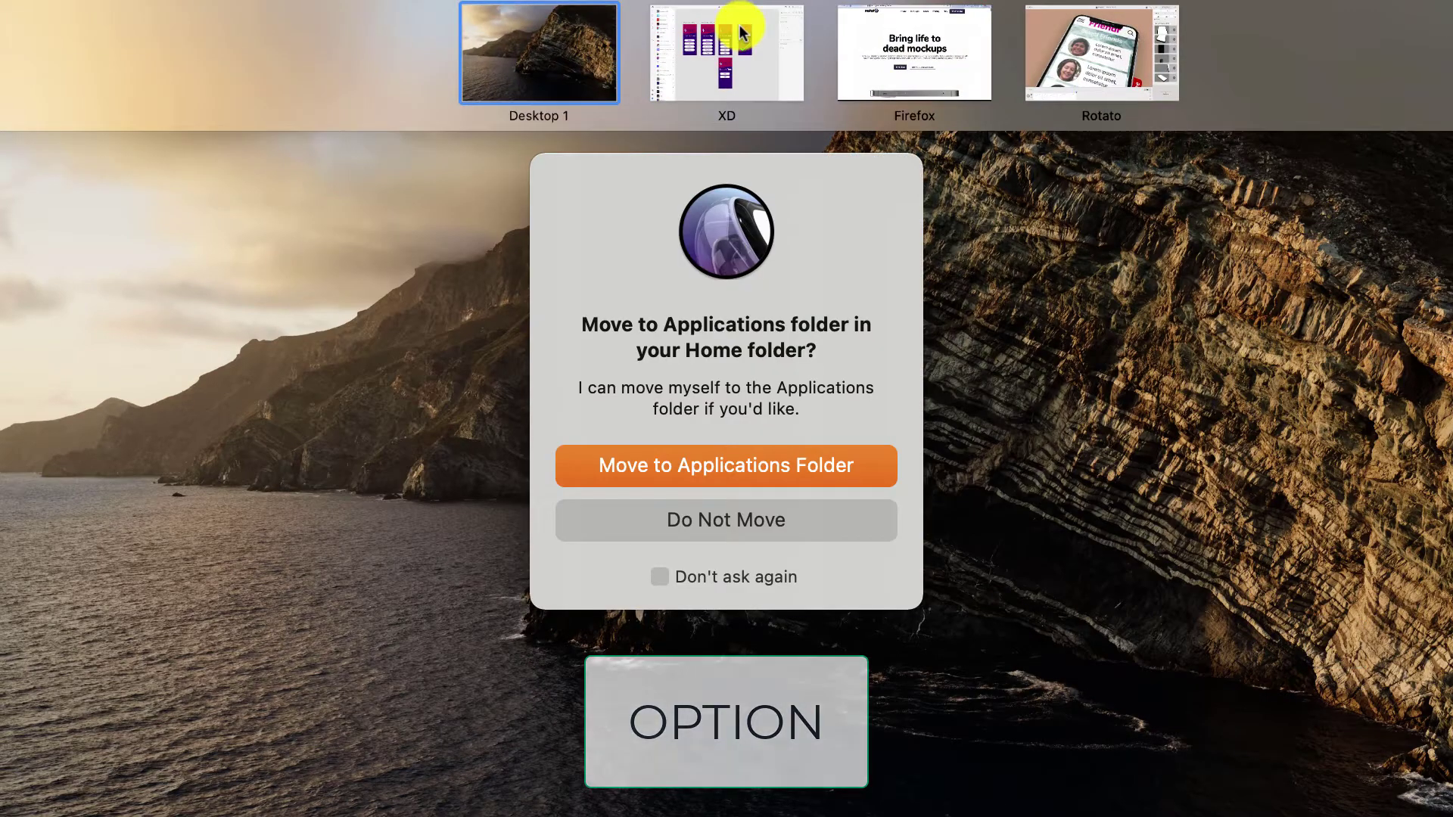
click(740, 32)
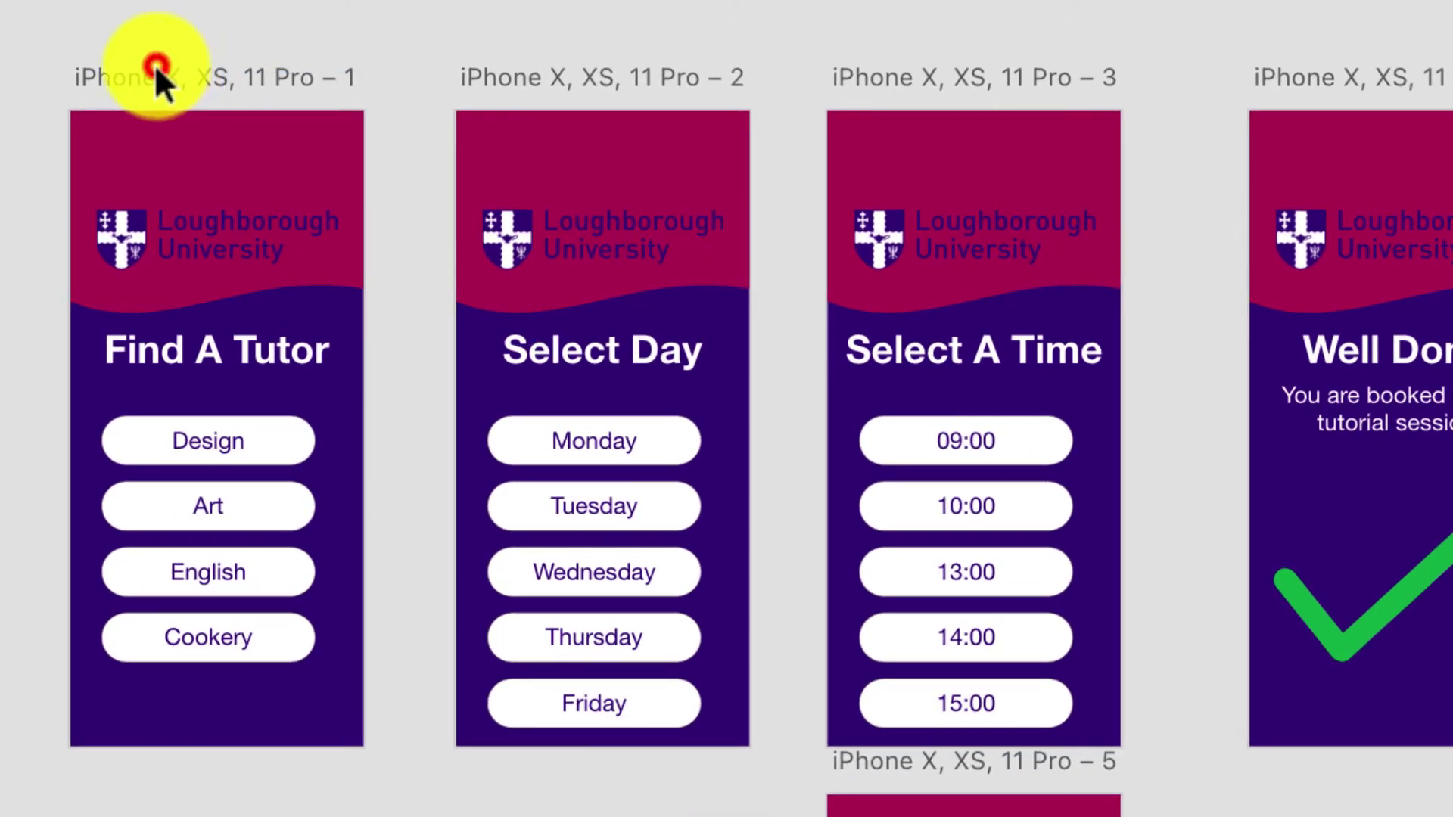
Select the Find A Tutor artboard and choose Send to Rotato from the Rotato plugin.
click(154, 64)
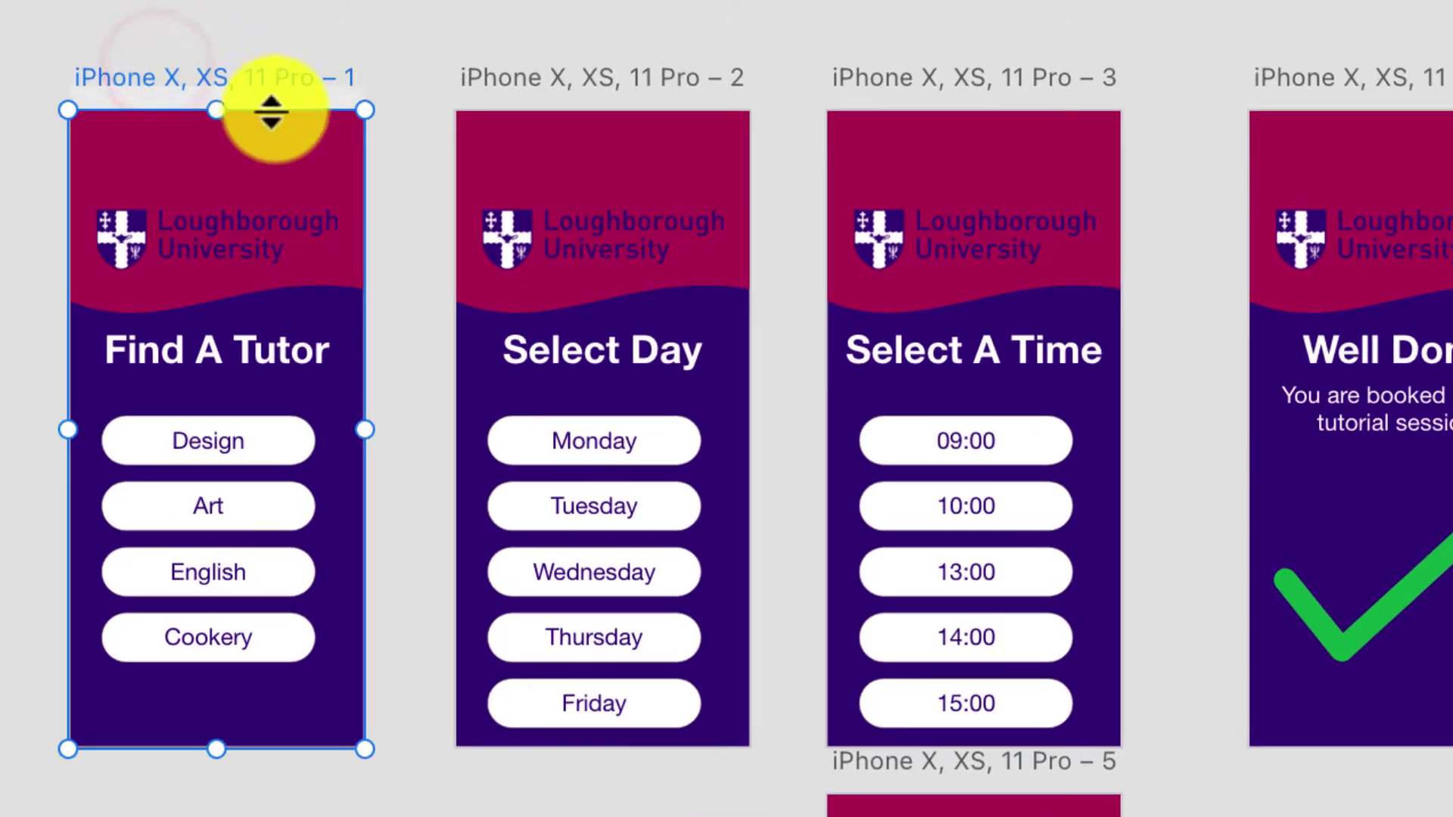
alt+scroll(392, 132, up, 5)
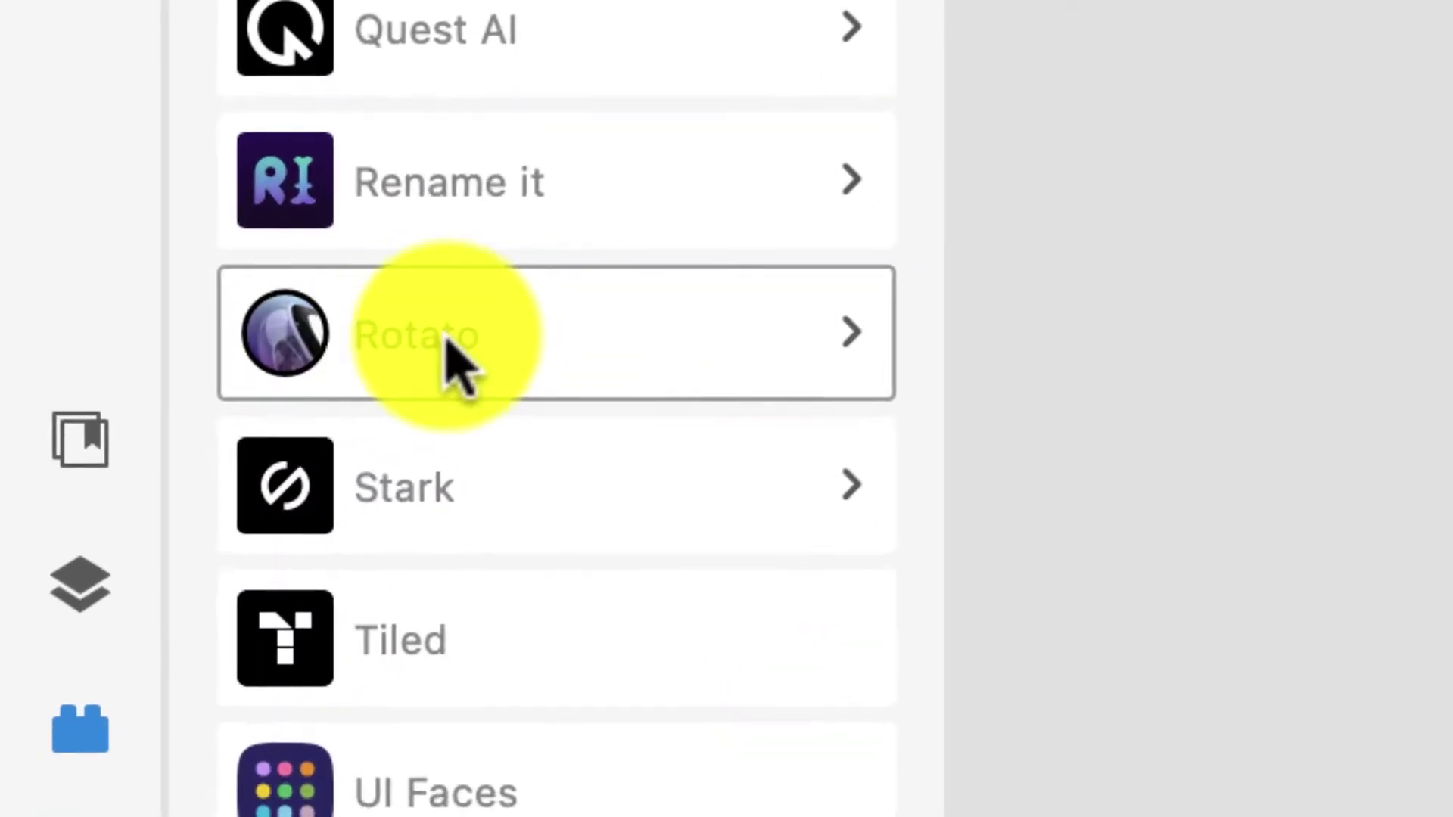
click(684, 340)
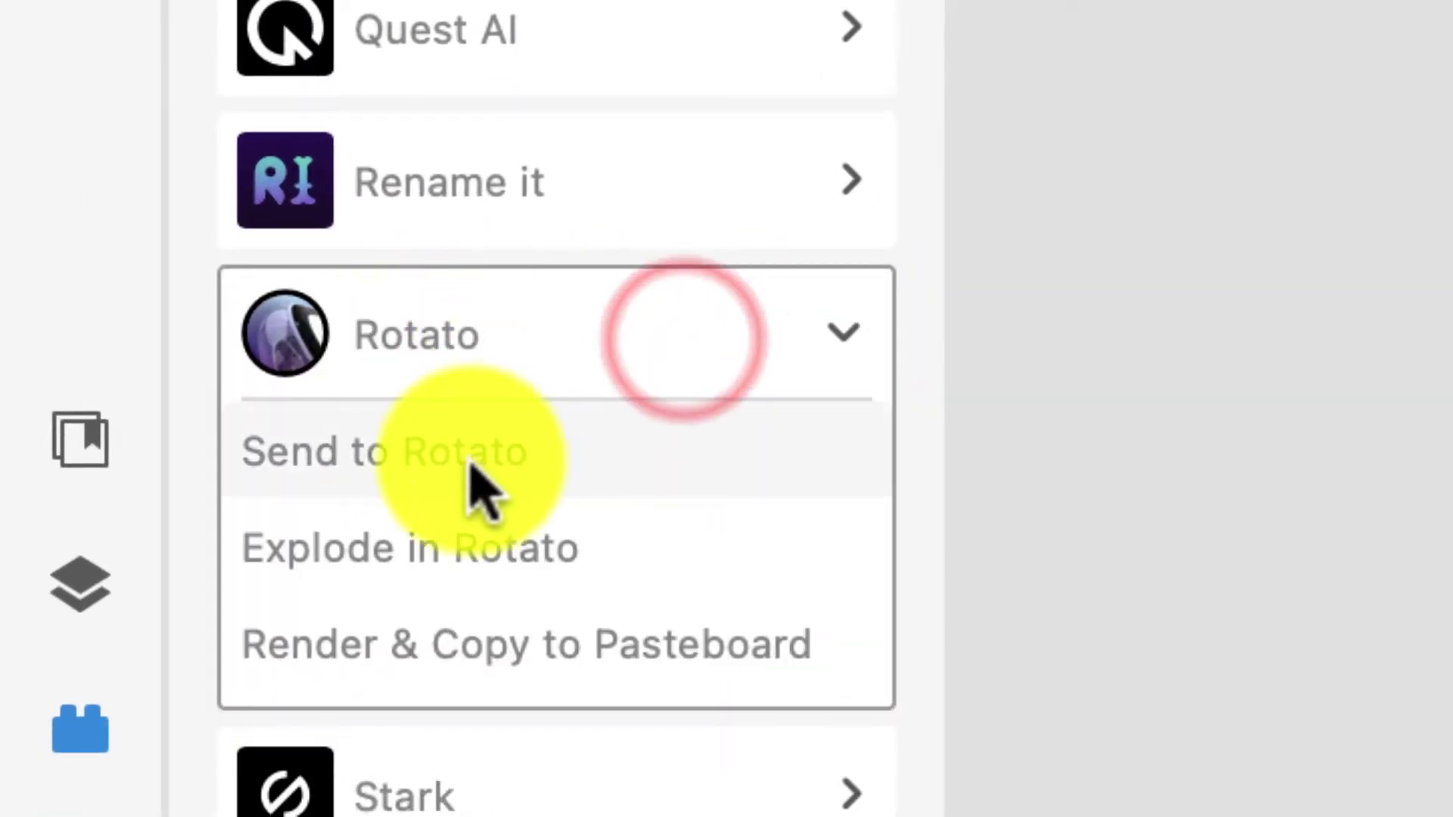
click(439, 465)
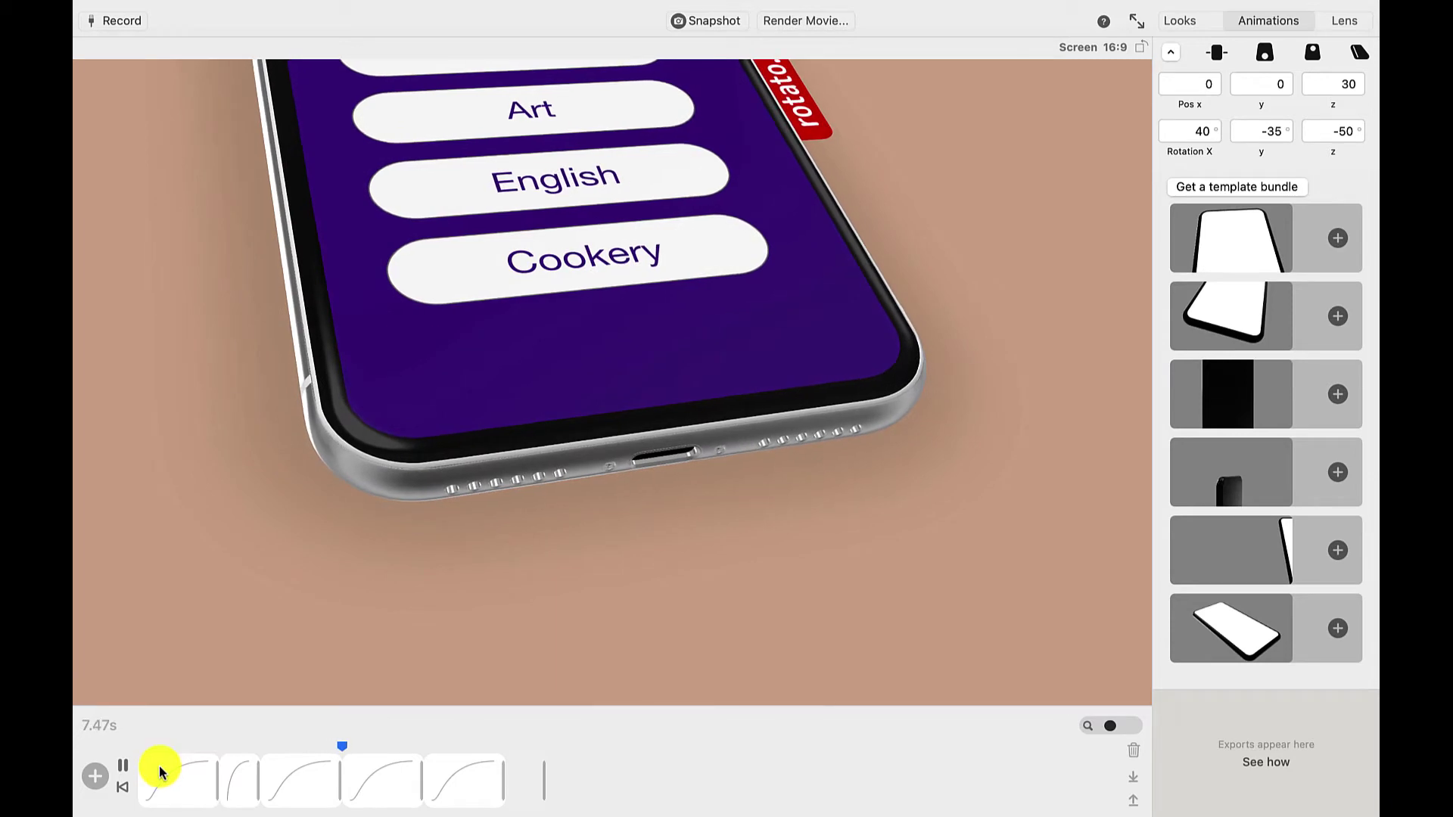
Pause the preview and delete all five template animation clips from the timeline.
click(122, 766)
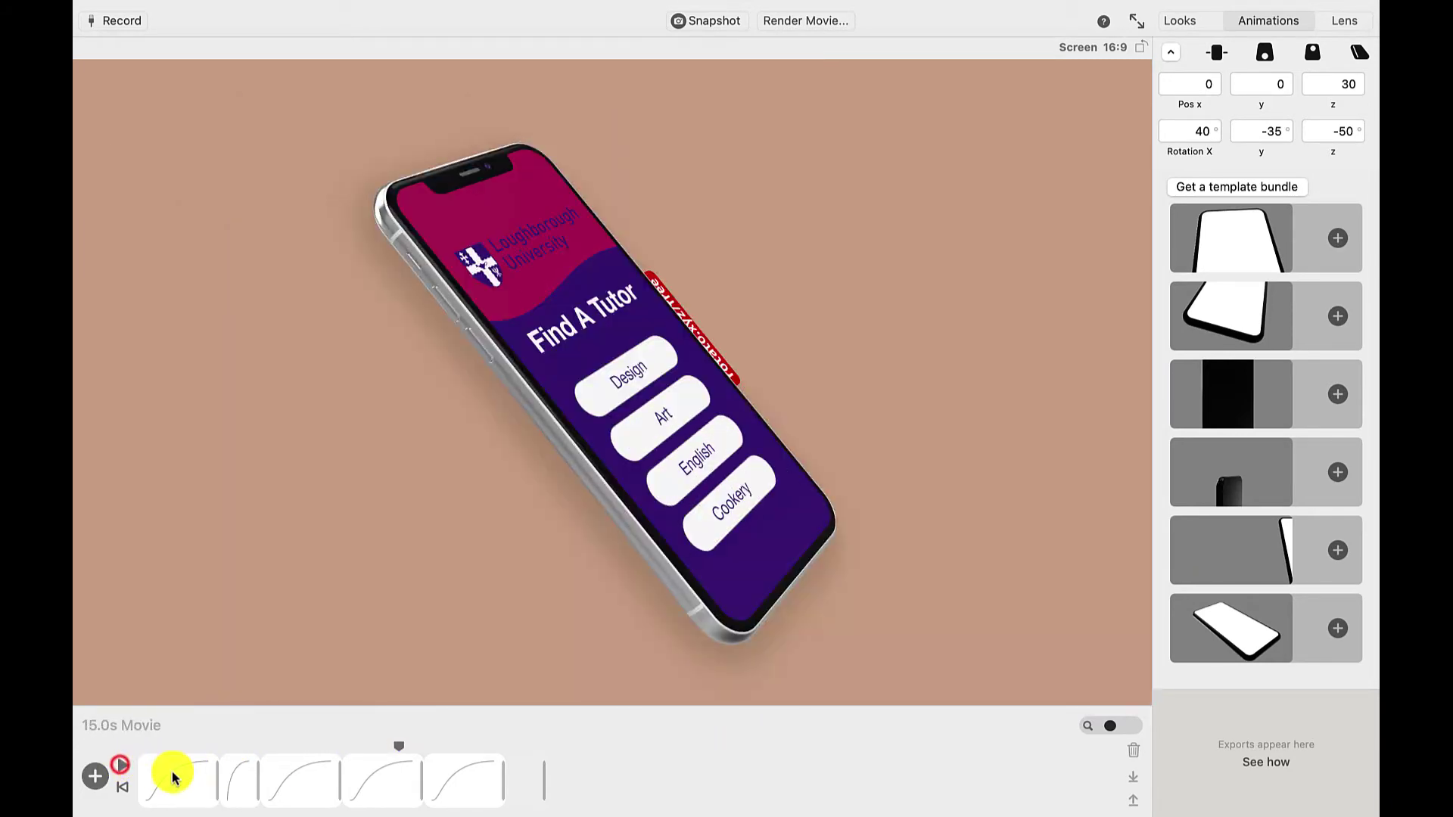
click(445, 781)
click(1135, 753)
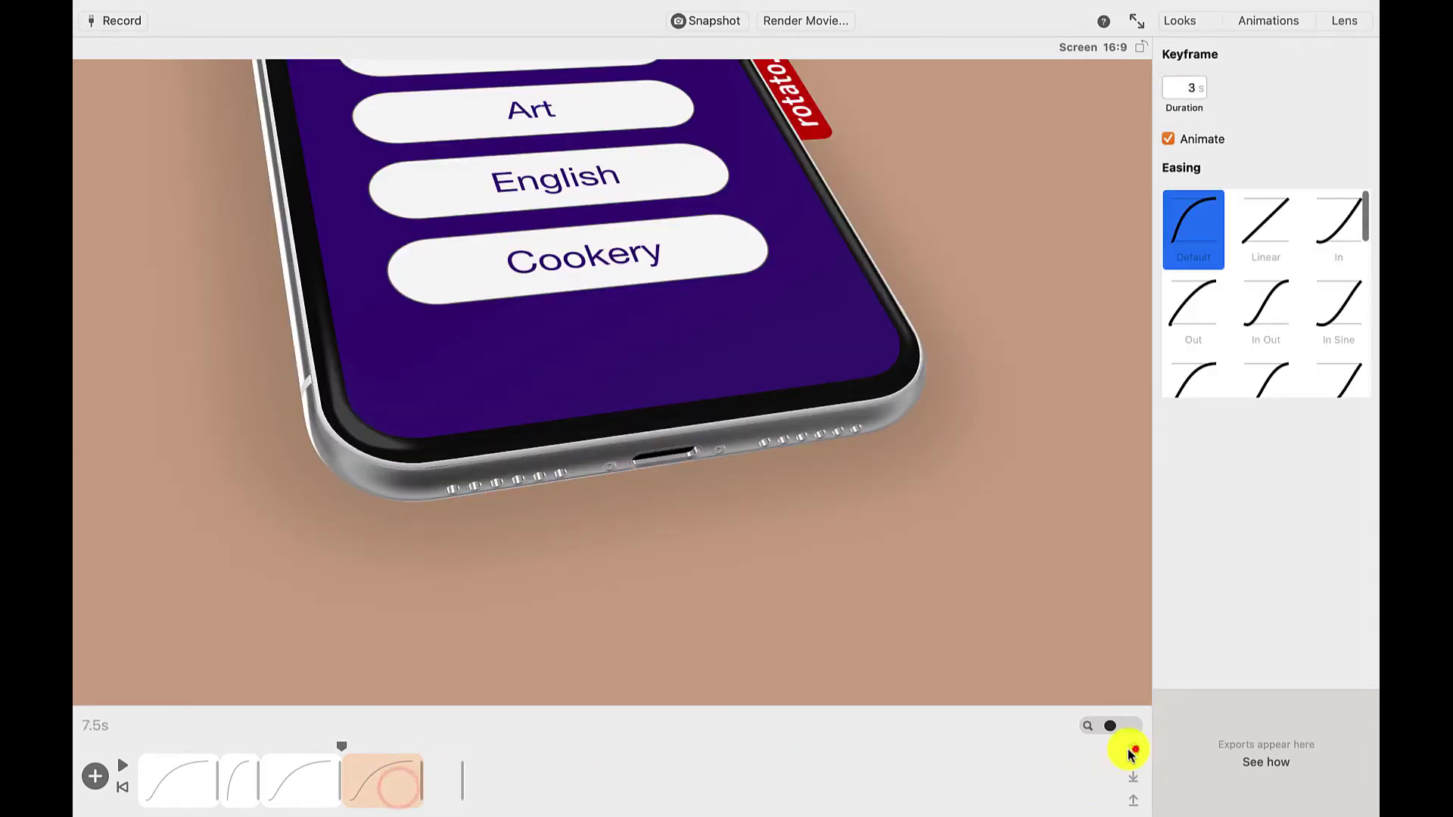
click(1133, 751)
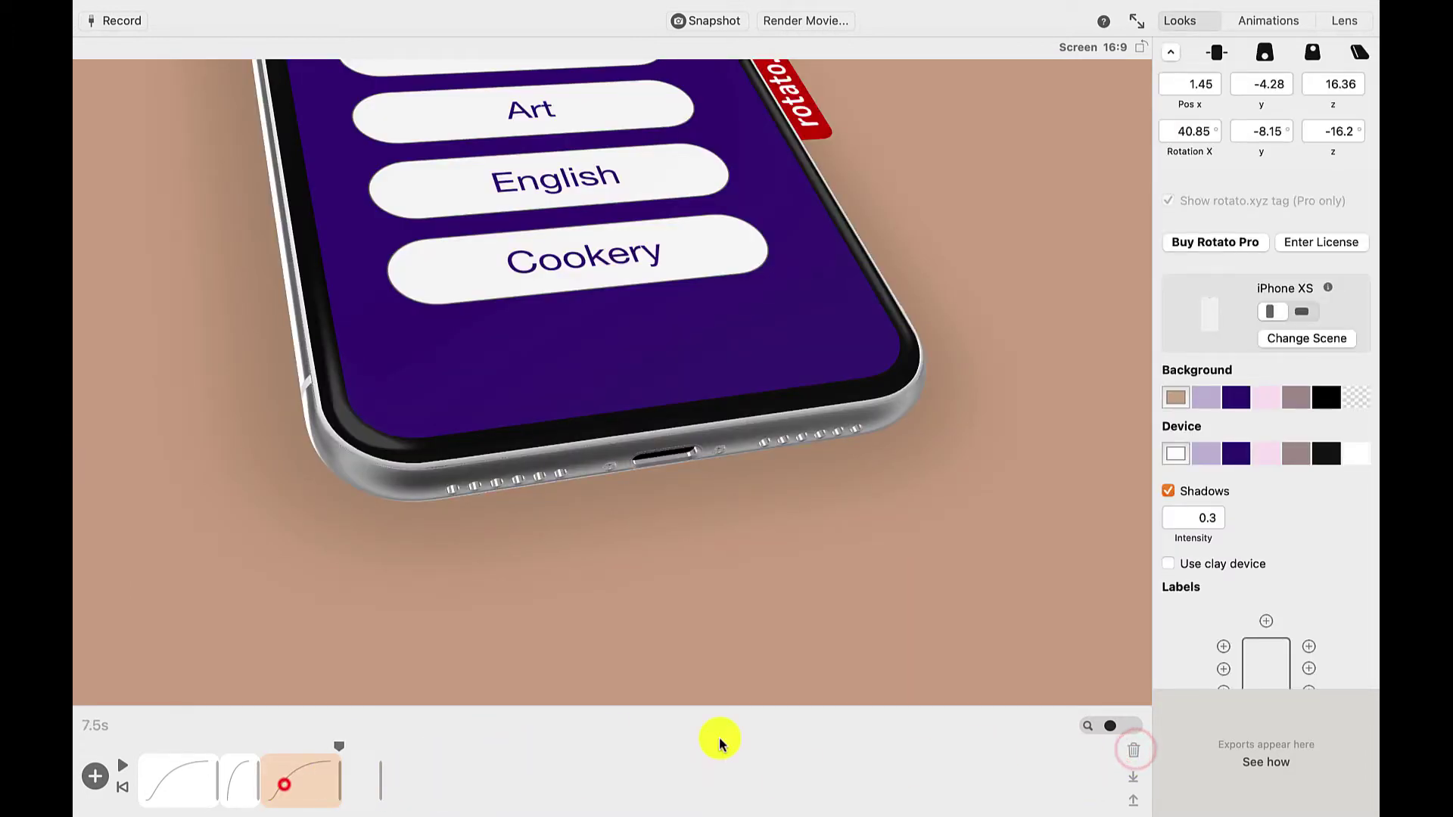
click(1139, 753)
click(235, 768)
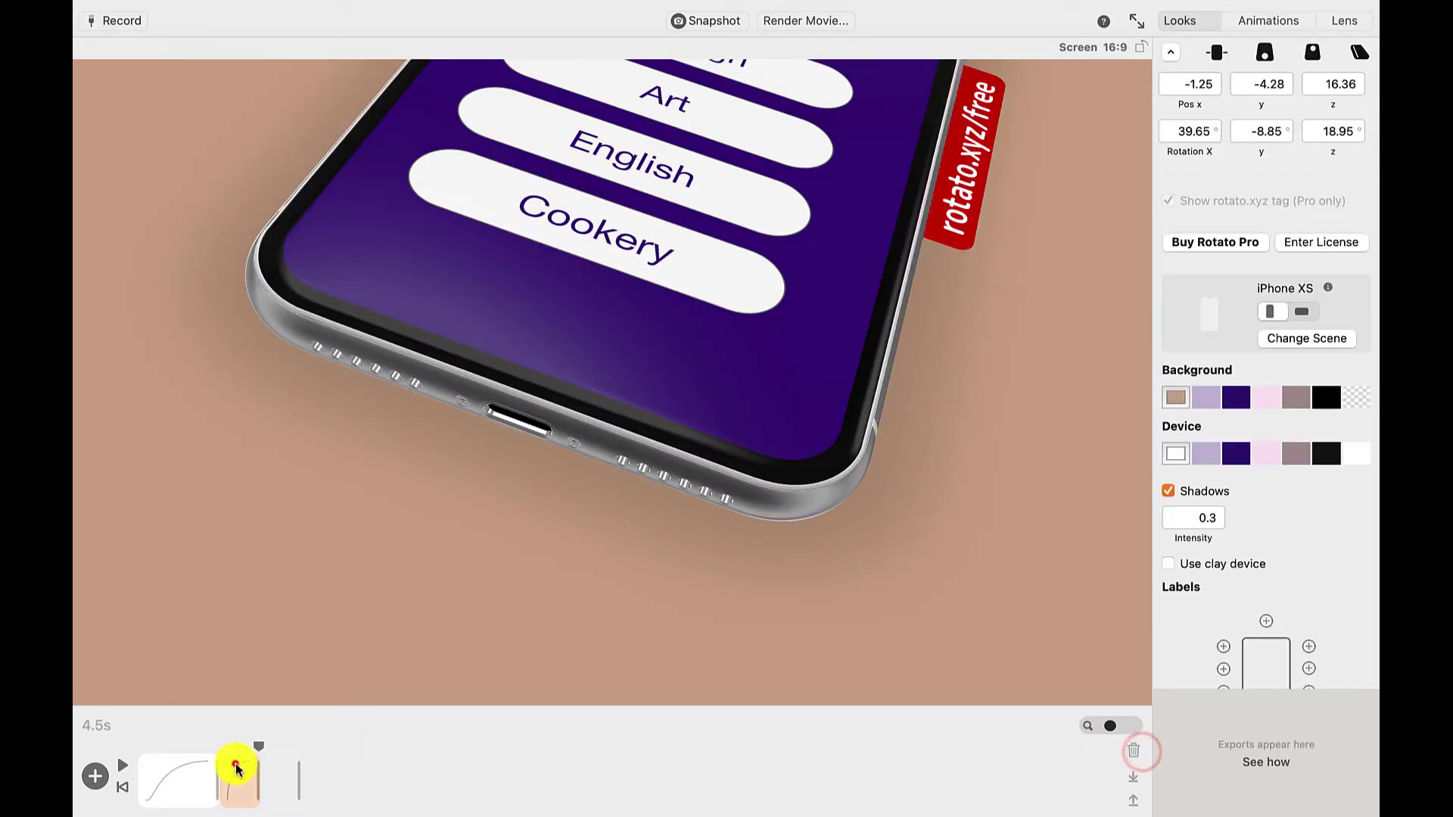
click(1135, 754)
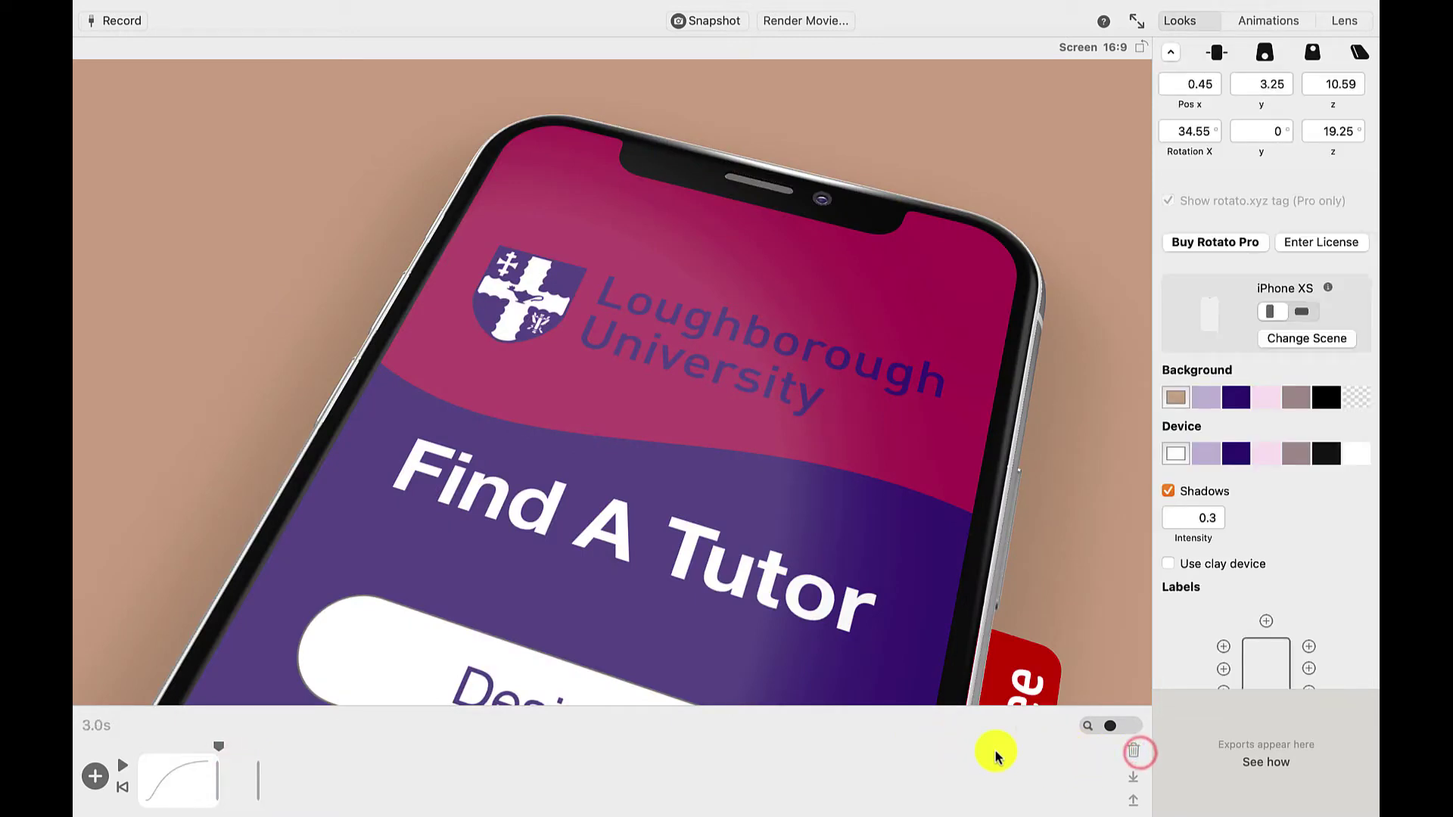
click(192, 766)
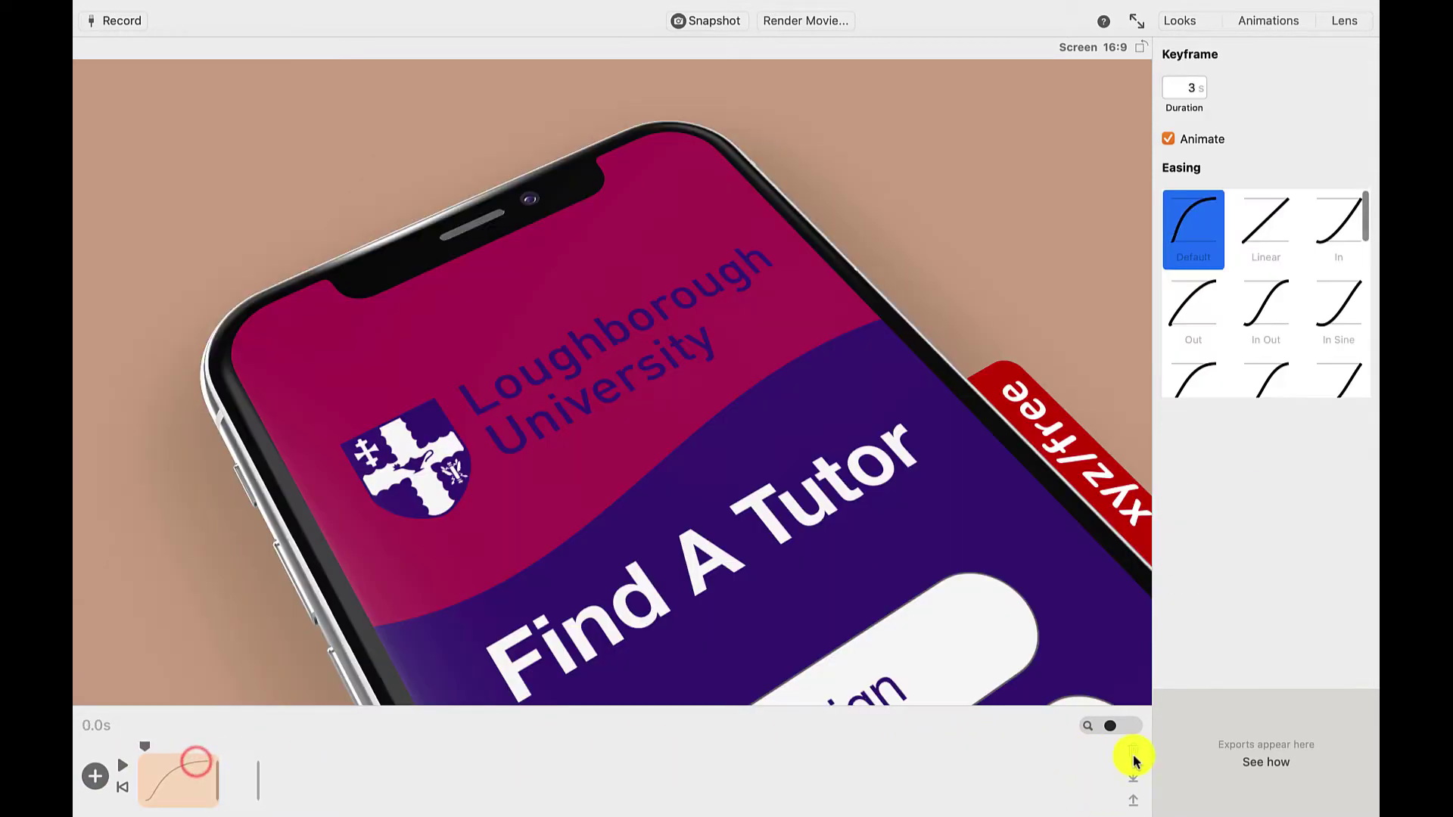
click(1135, 753)
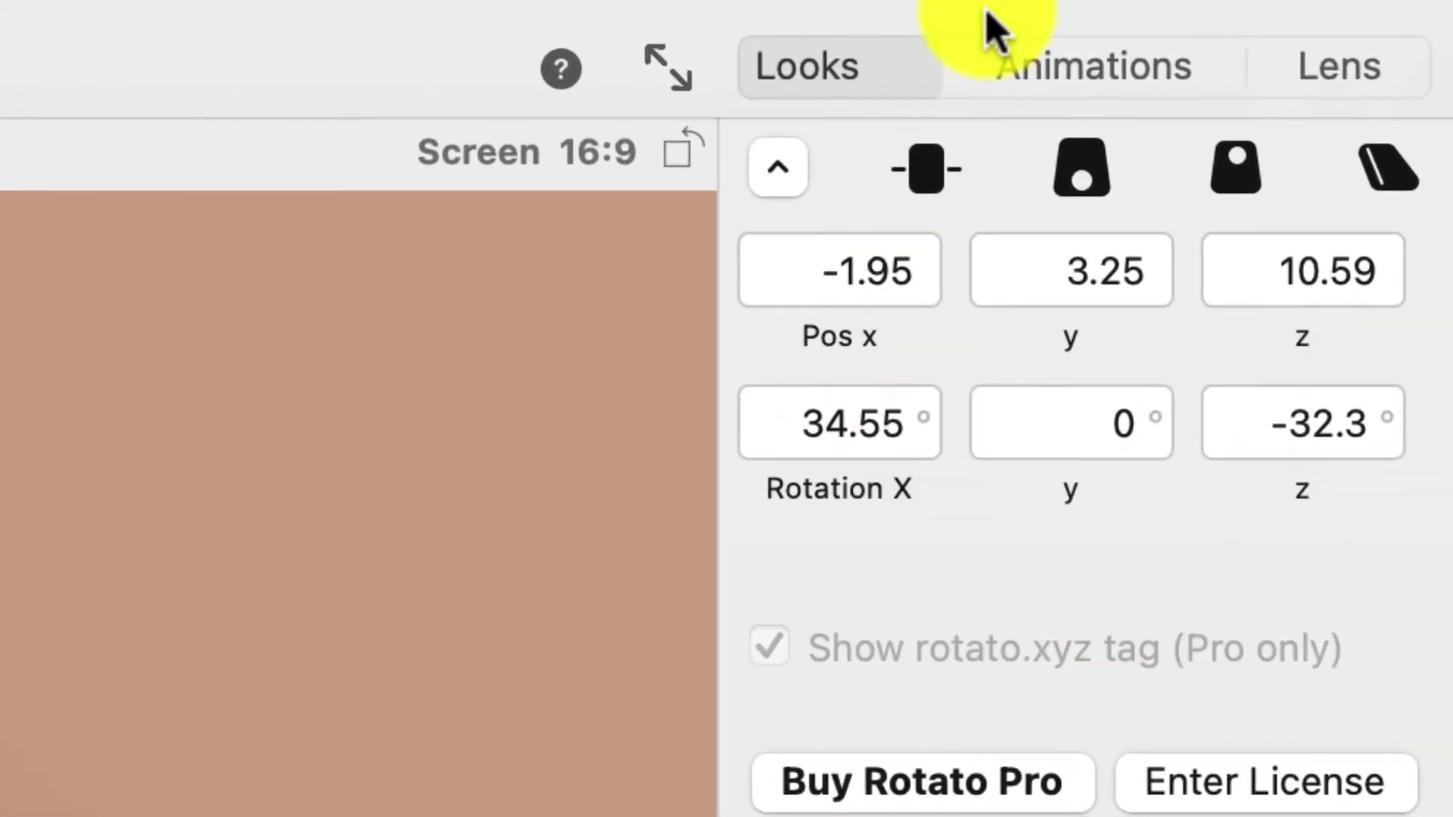
Add the fourth animation preset twice and the second preset once, then preview the playback.
click(1081, 60)
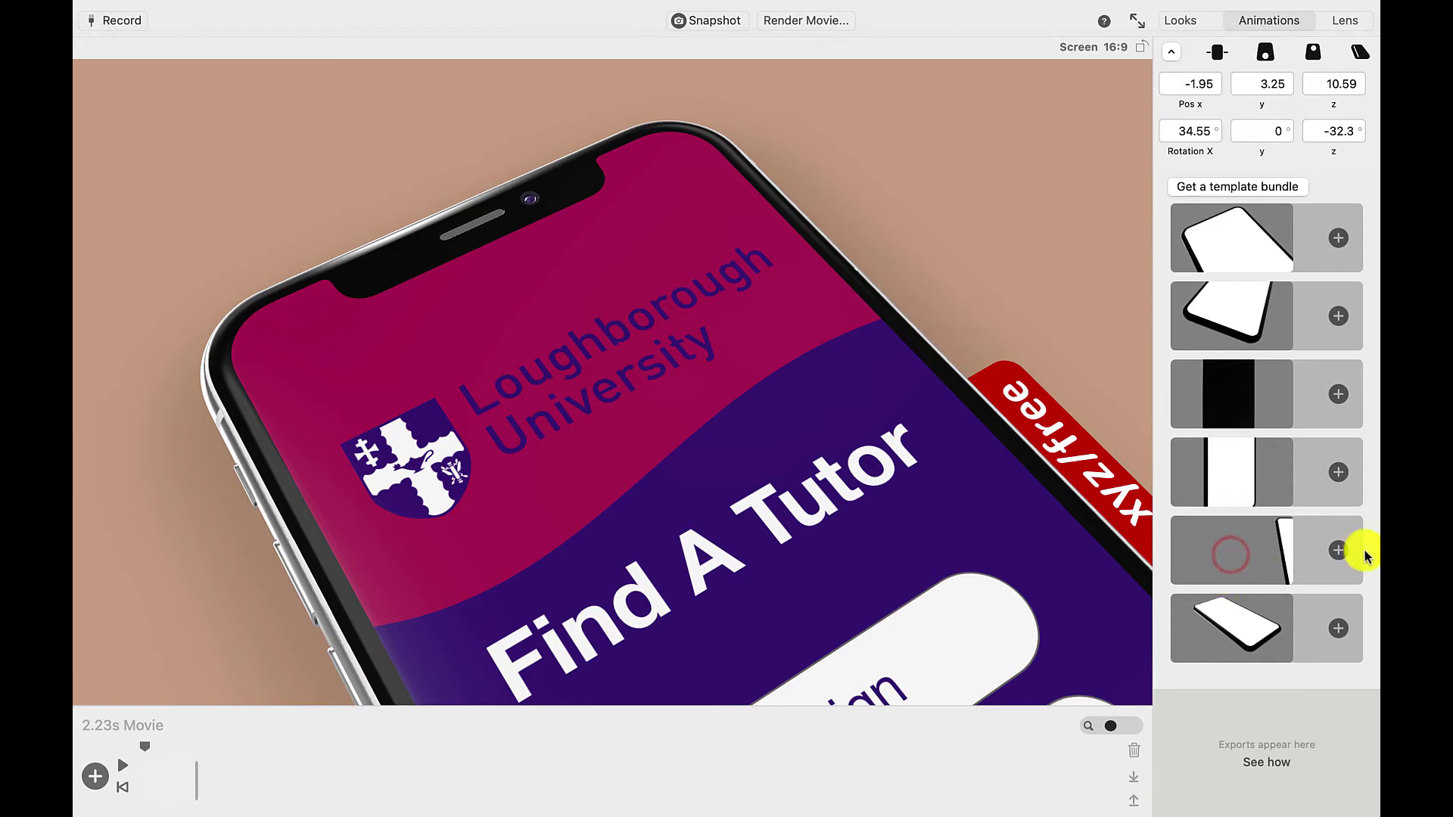
click(1336, 474)
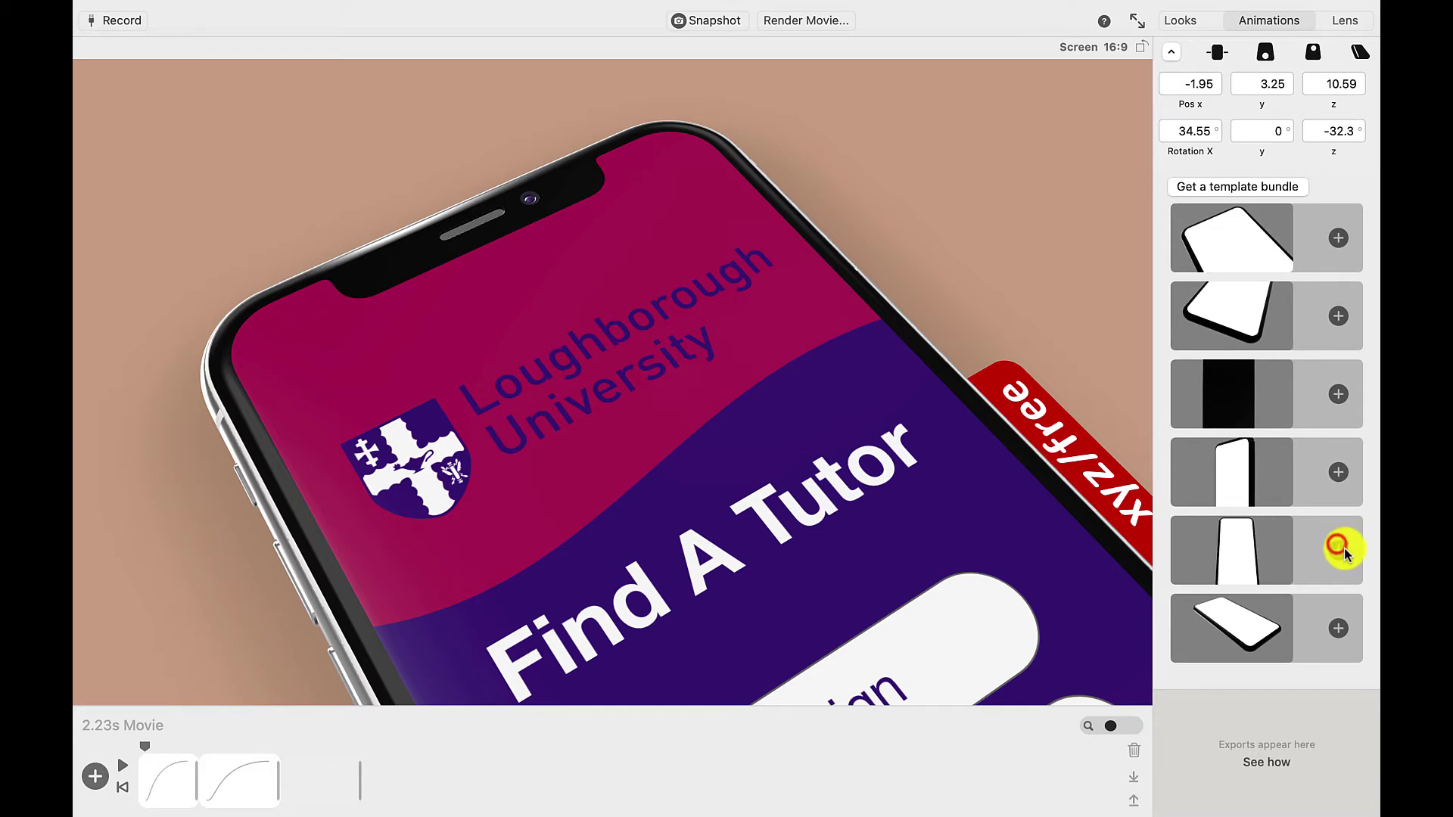
click(1338, 475)
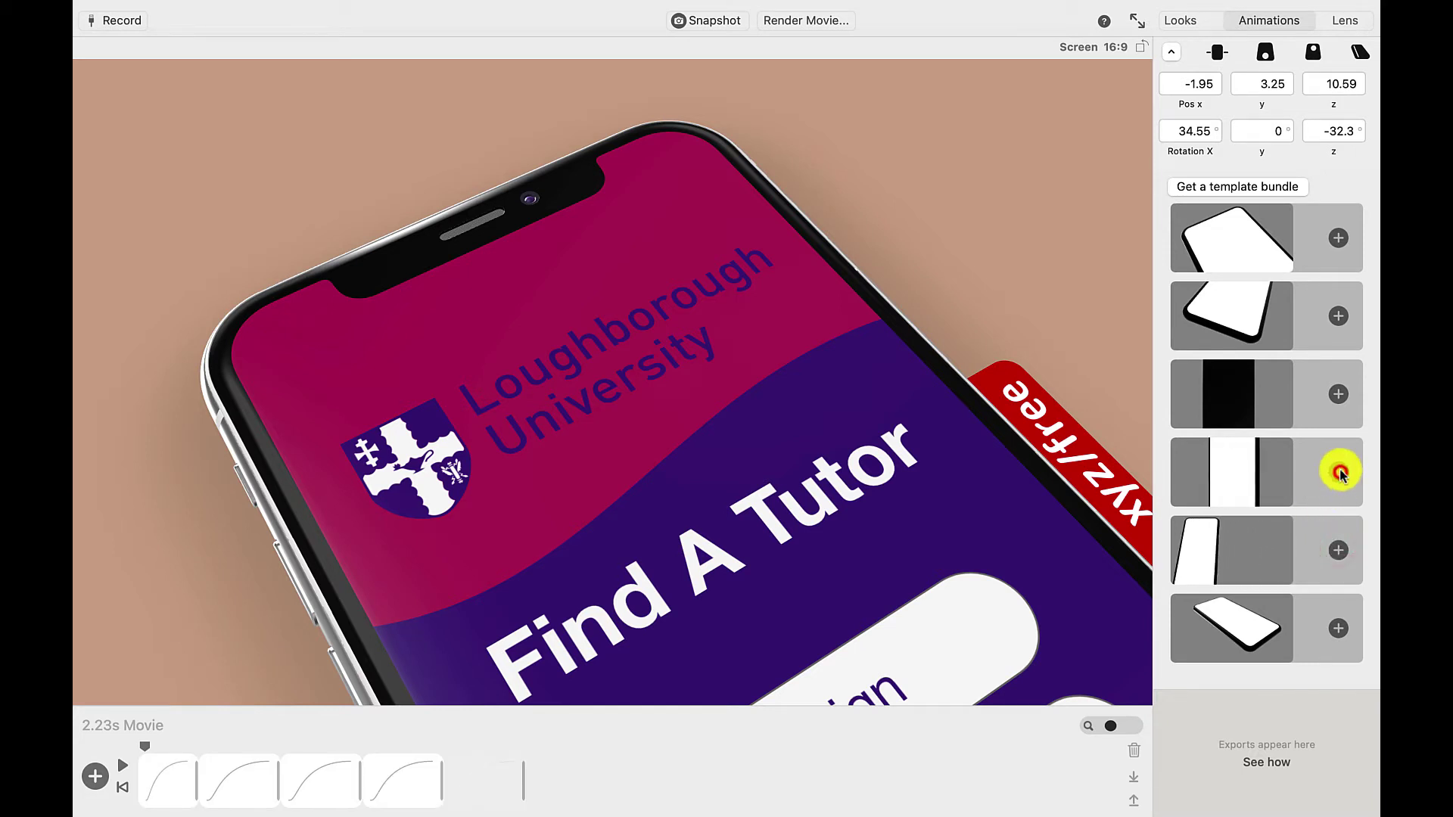
click(1338, 314)
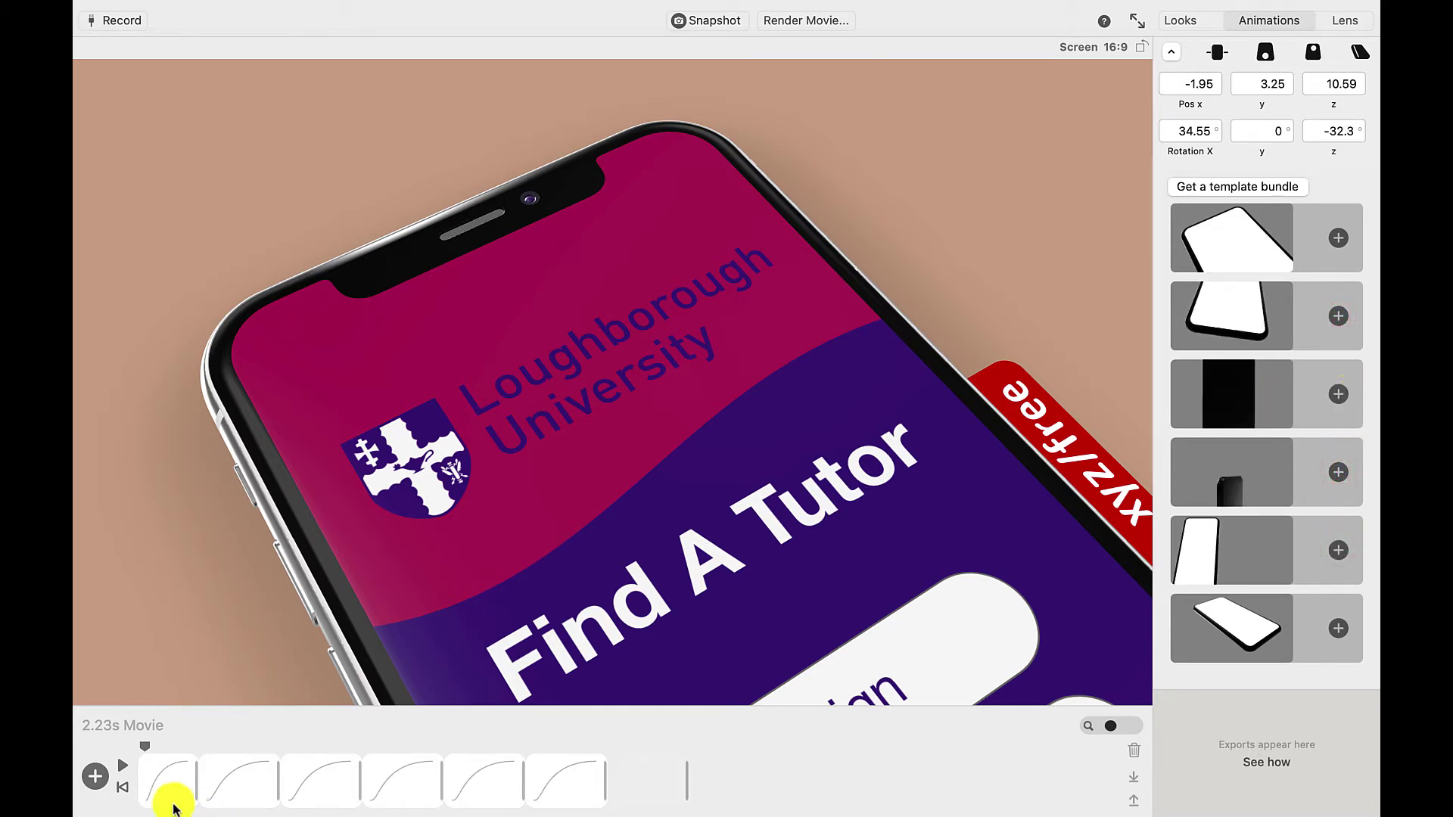
click(123, 771)
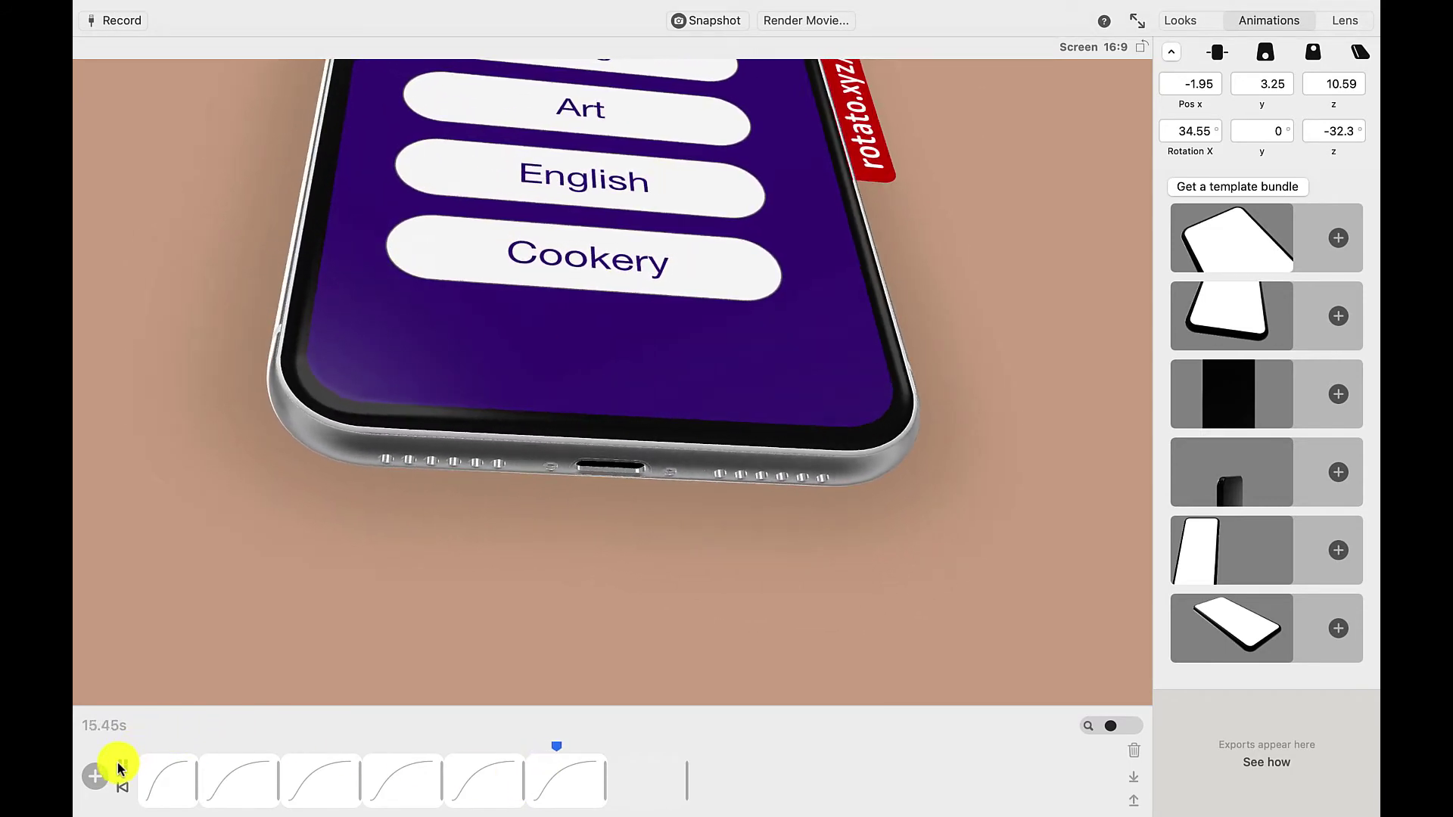
click(121, 765)
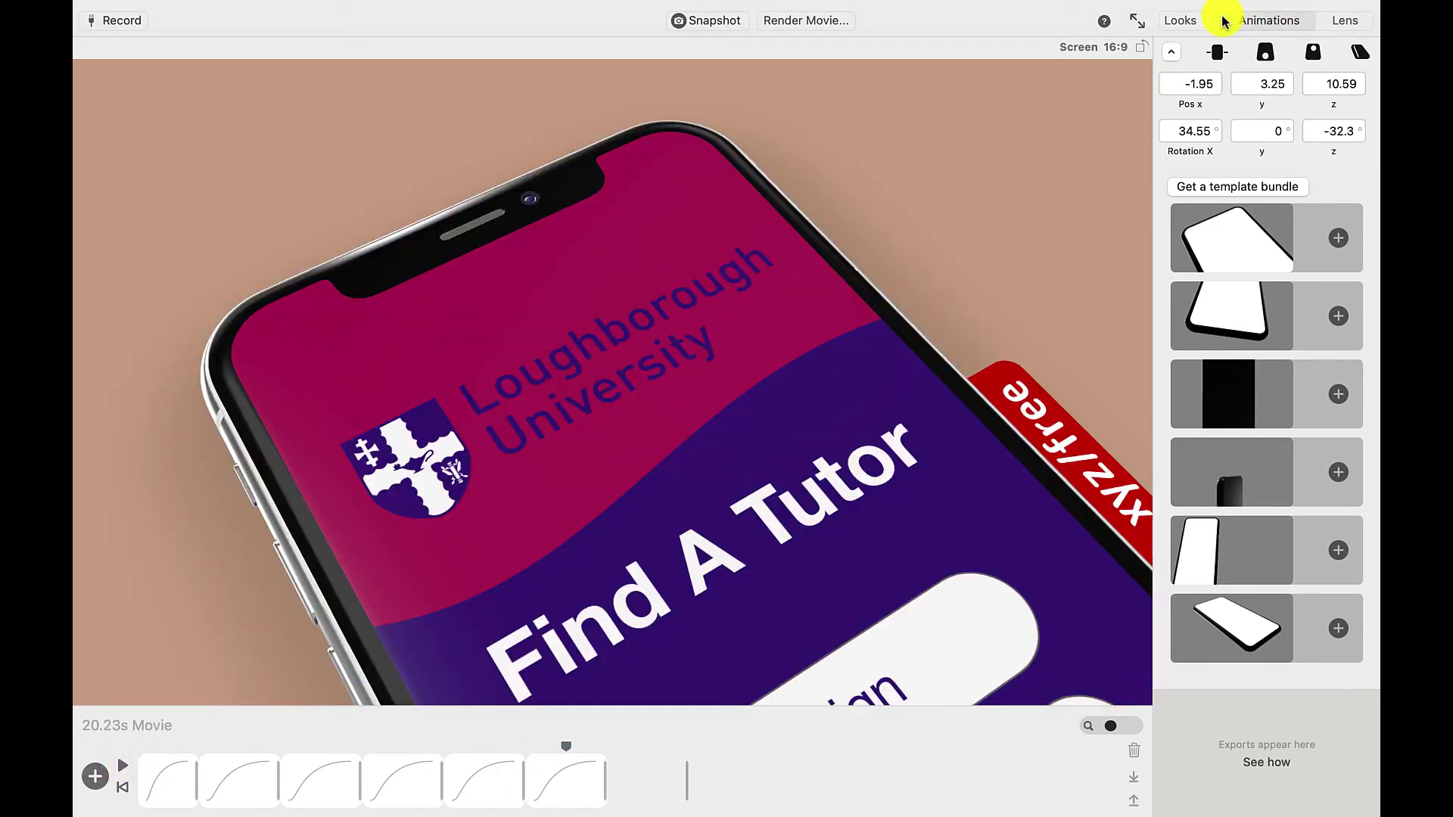
Set the scene background to the mauve-grey swatch in the Looks tab.
click(1187, 22)
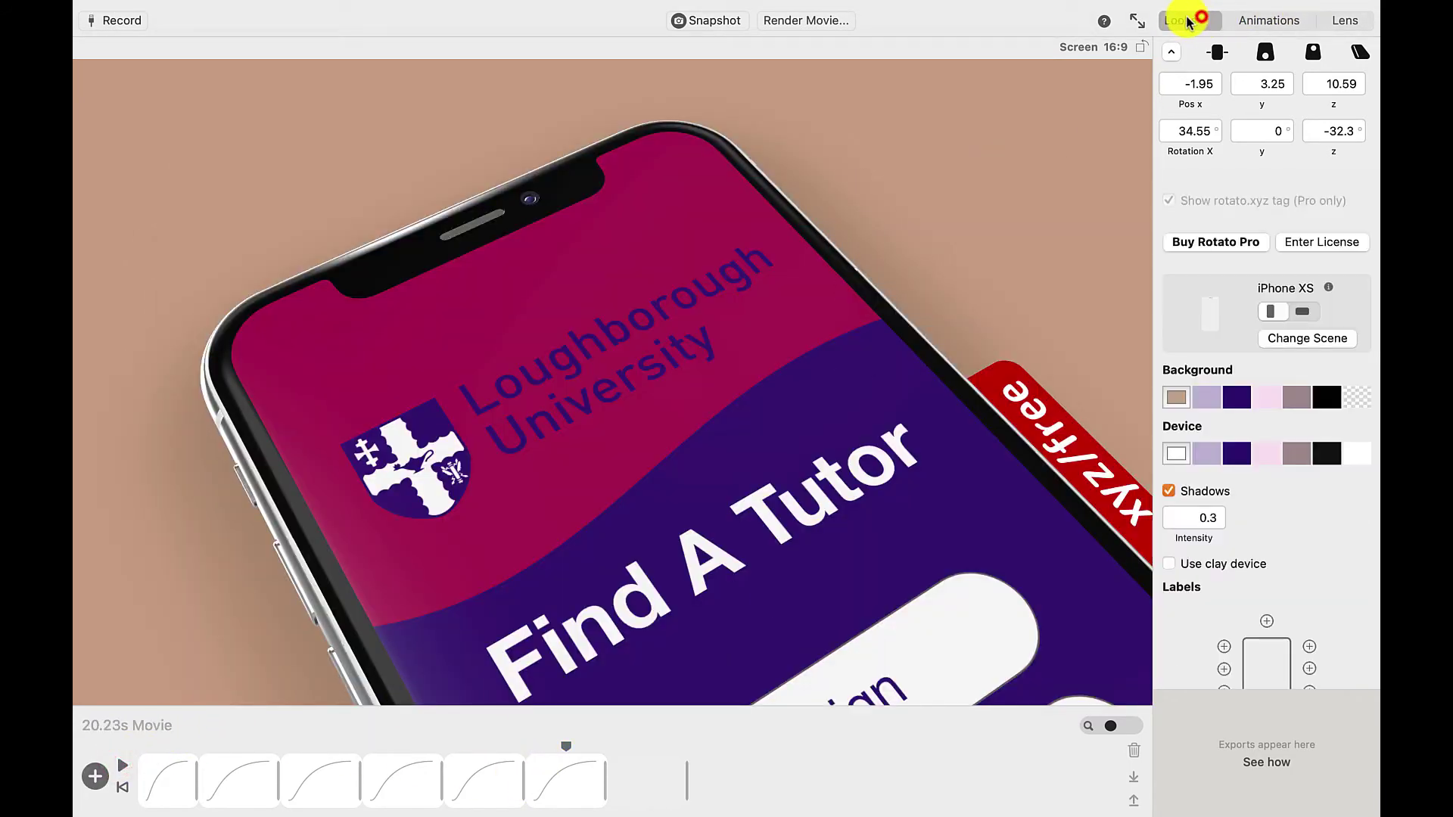
click(1203, 401)
click(1235, 399)
click(1300, 397)
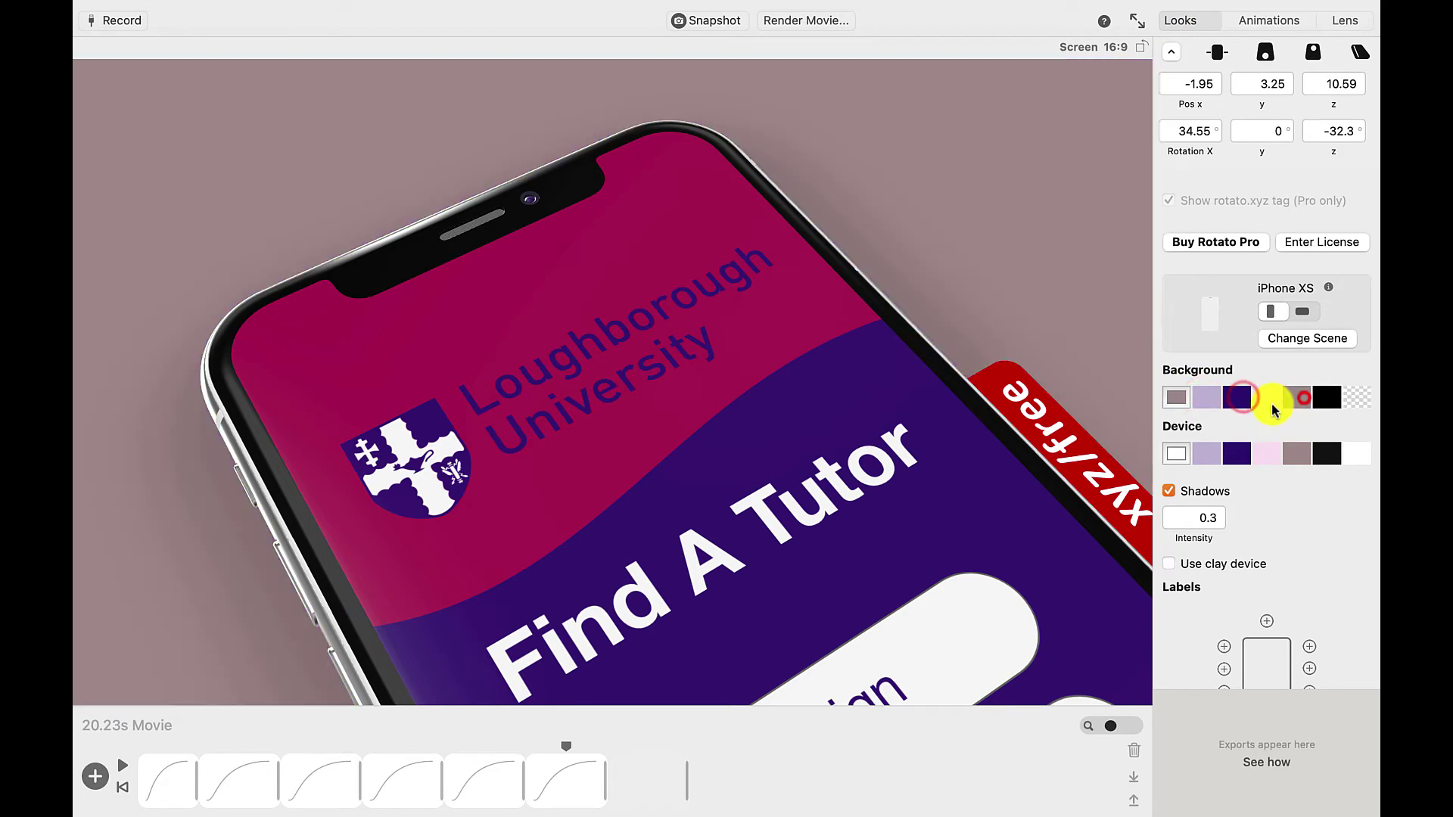
Make the phone body black.
click(1203, 453)
click(1237, 457)
click(1268, 454)
drag(597, 452, 892, 291)
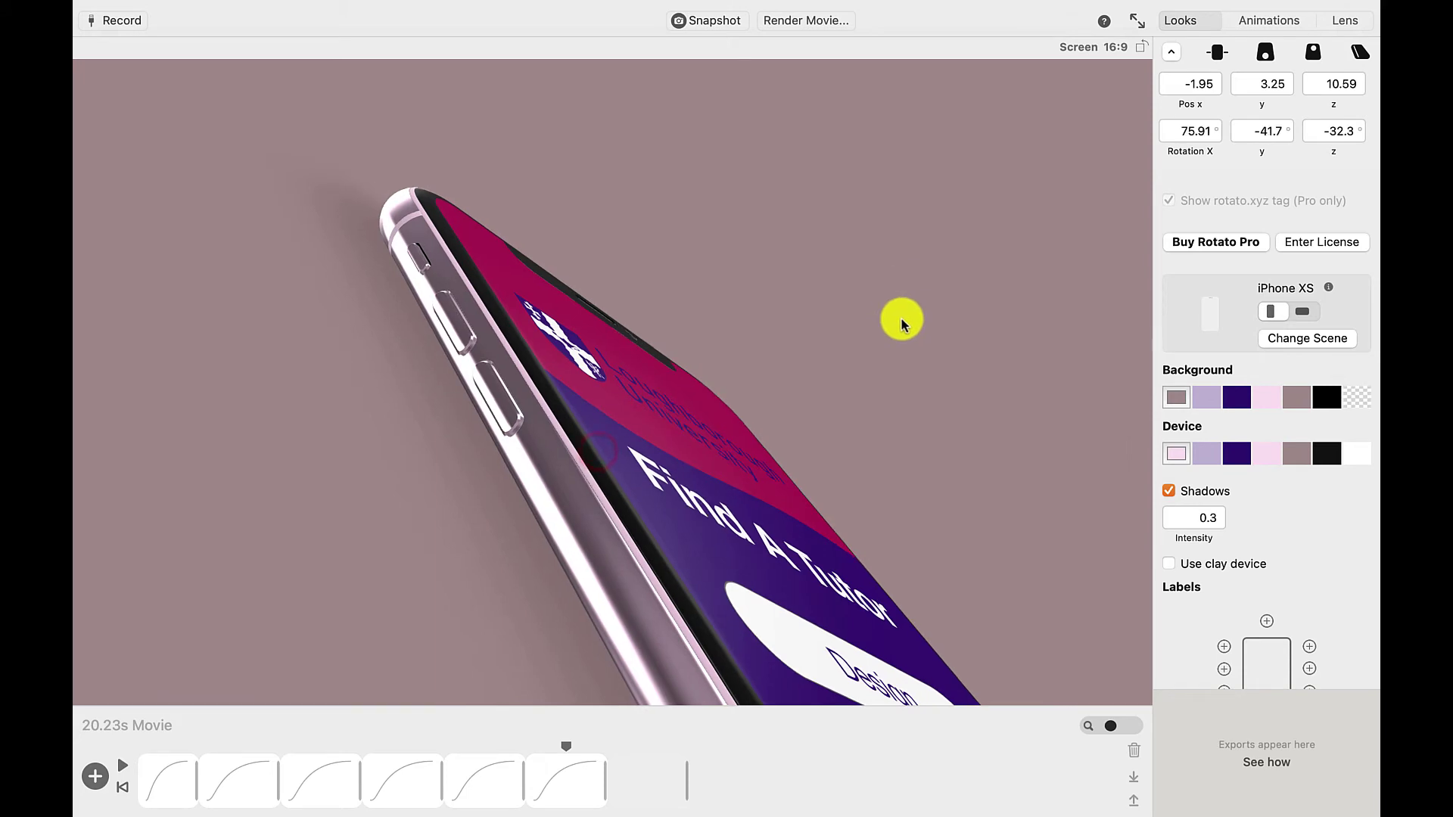
click(1327, 453)
Try the clay look and rotate the phone to a new tilt in the viewport.
drag(726, 412, 672, 465)
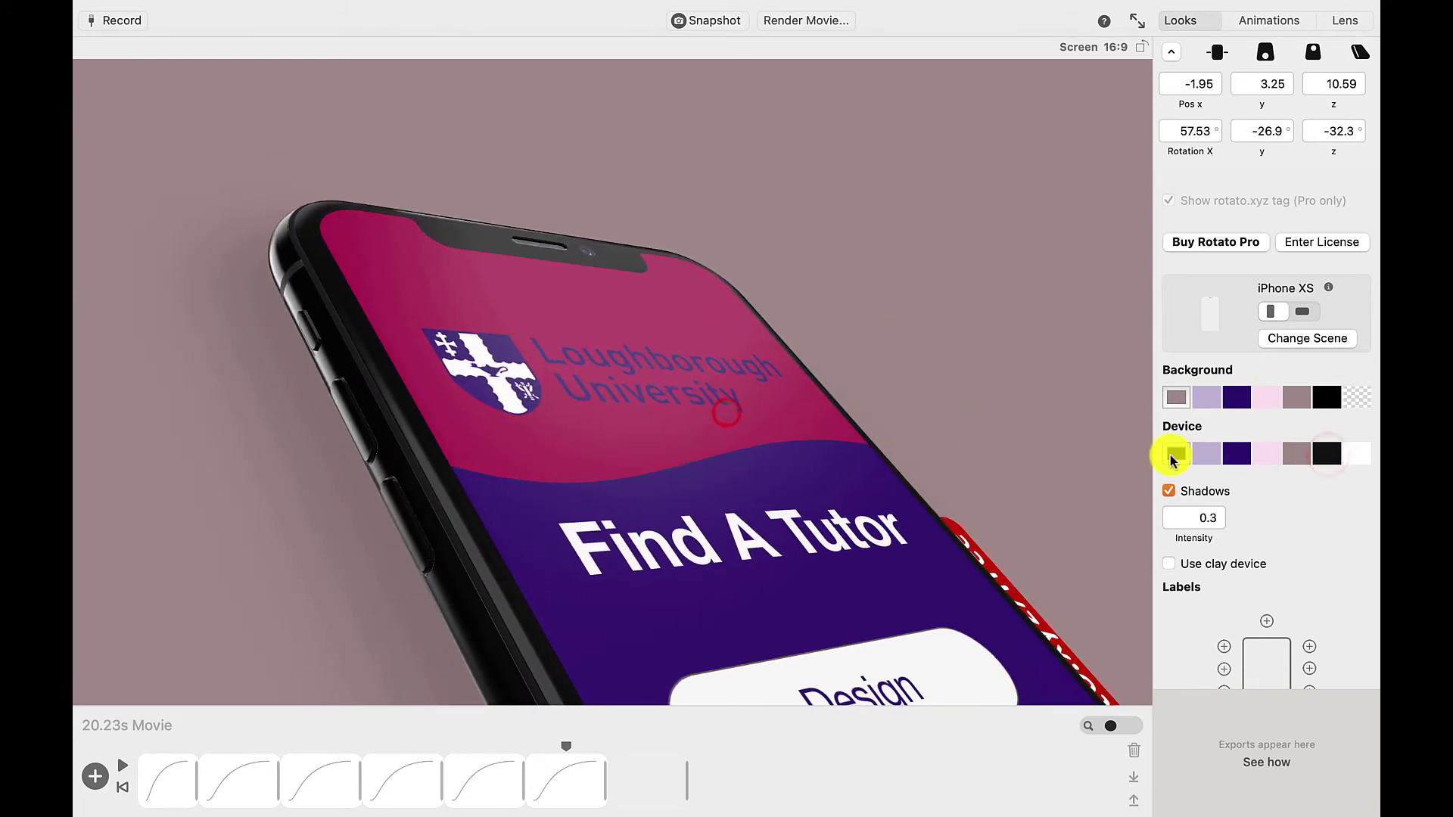
scroll(1252, 552, down, 2)
scroll(1250, 555, down, 1)
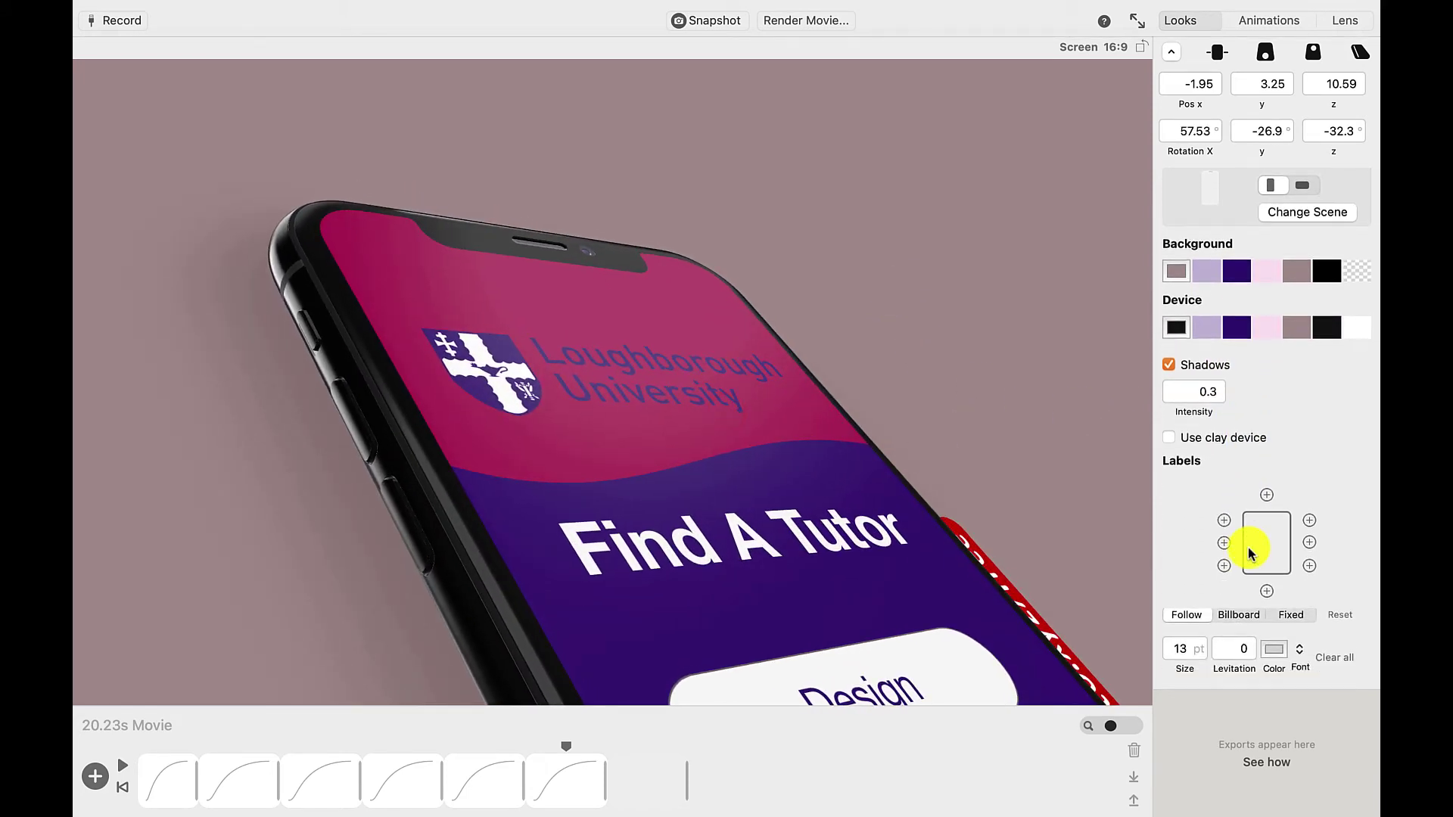
scroll(1250, 555, up, 3)
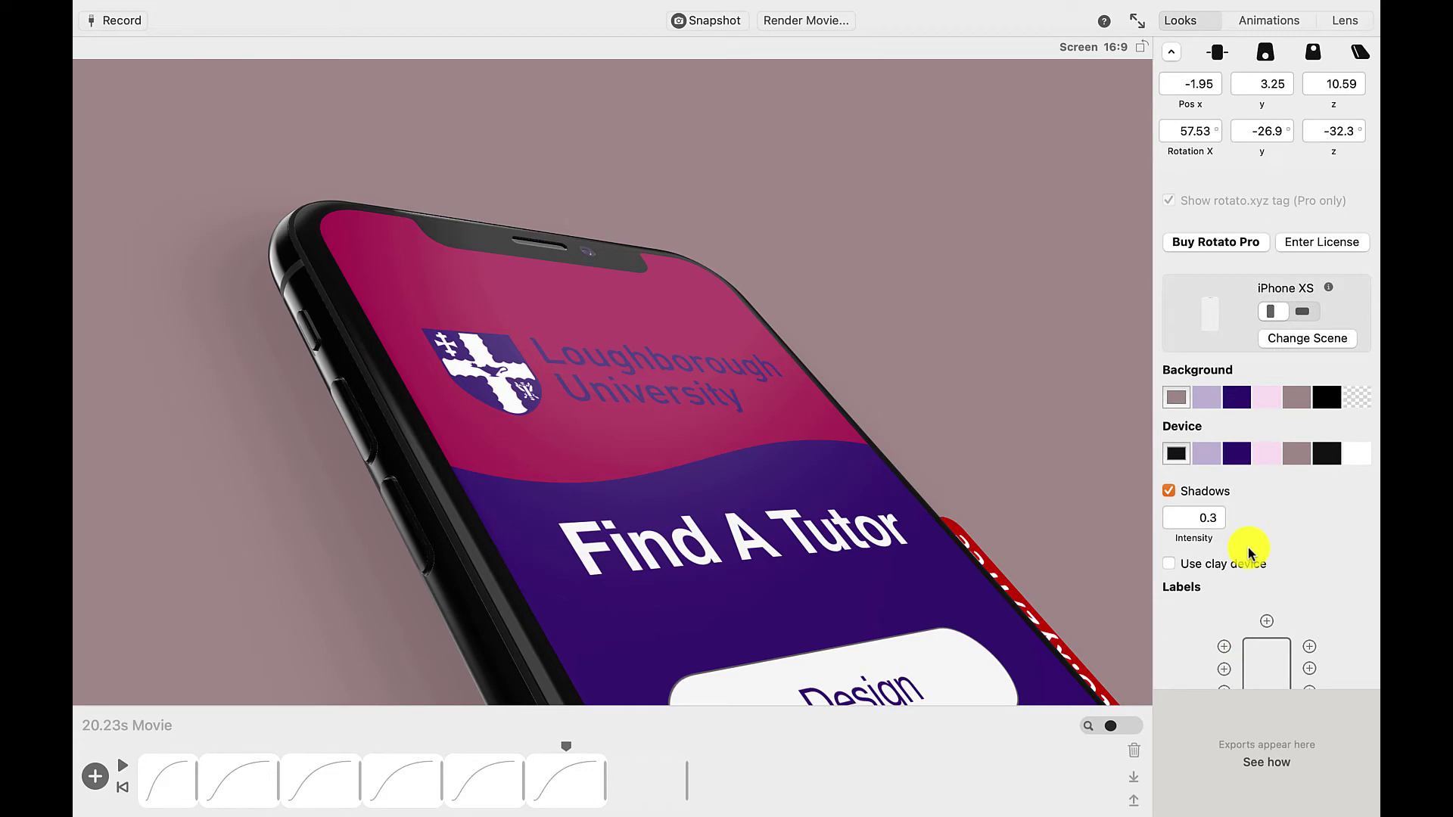
click(1173, 564)
scroll(1183, 364, down, 1)
drag(808, 413, 835, 684)
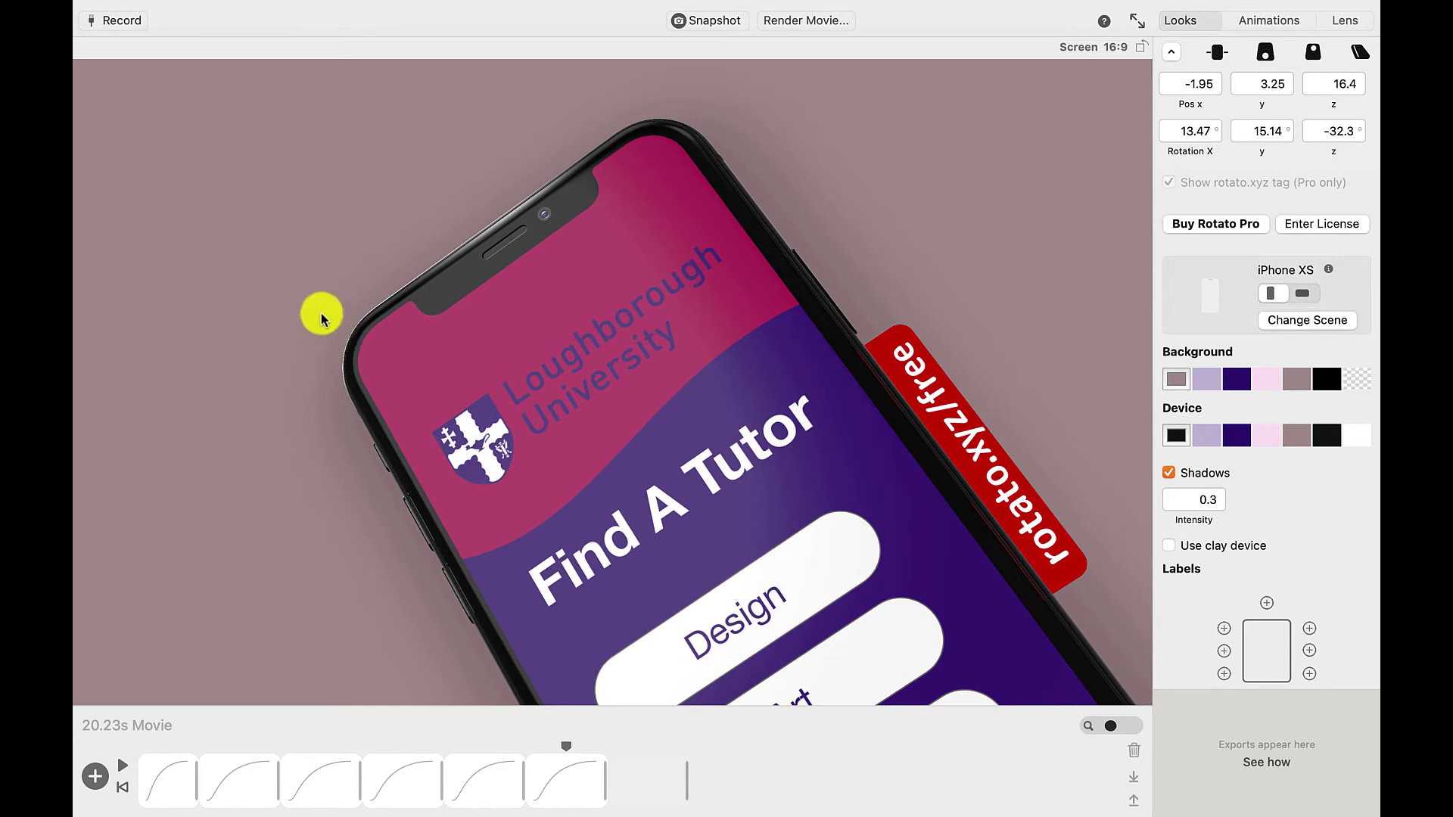
drag(788, 379, 734, 389)
Face the phone straight forward, take a snapshot, and cancel its Export PNG save dialog.
click(1267, 52)
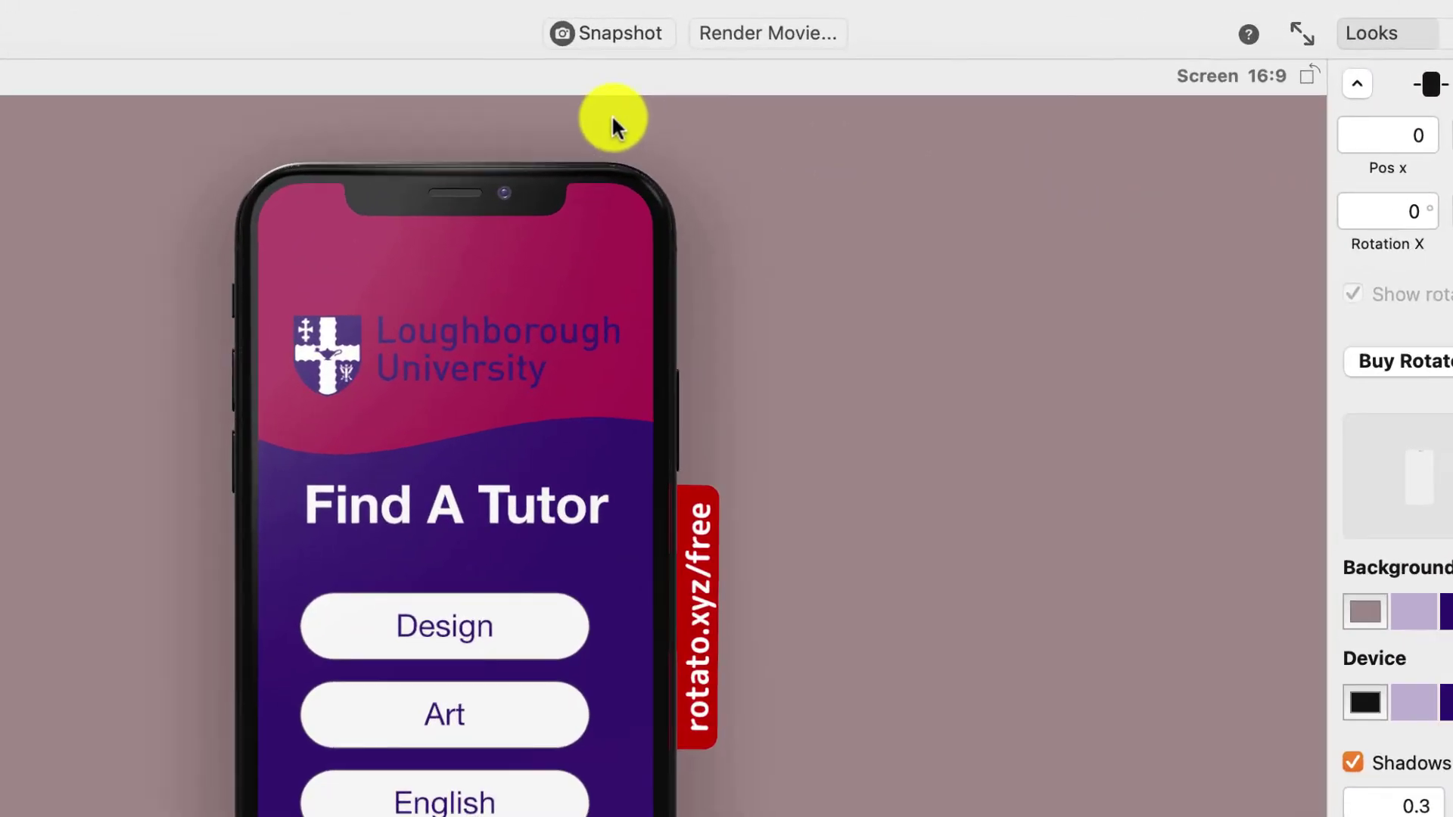
click(614, 36)
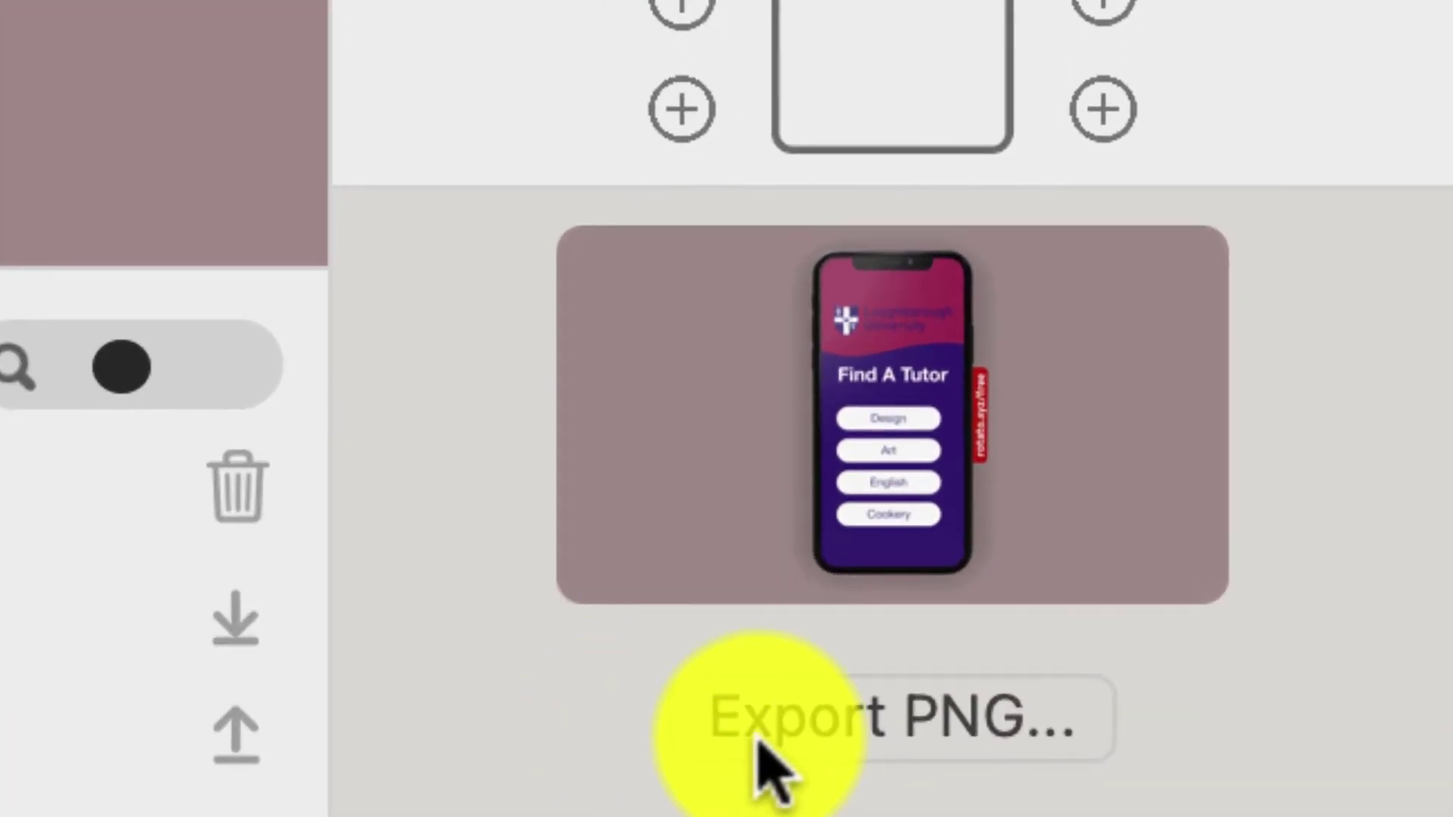
click(1243, 796)
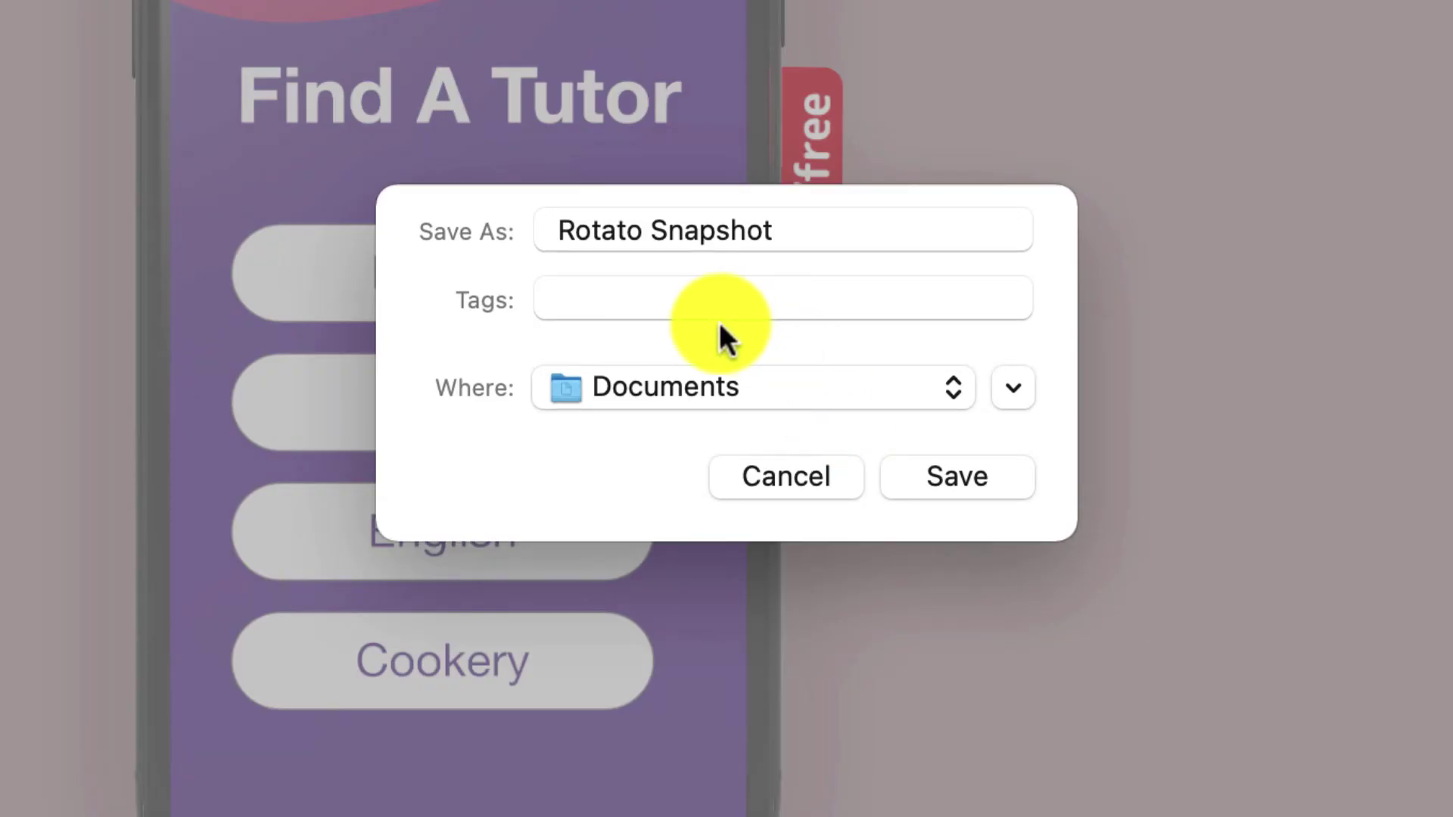
click(547, 199)
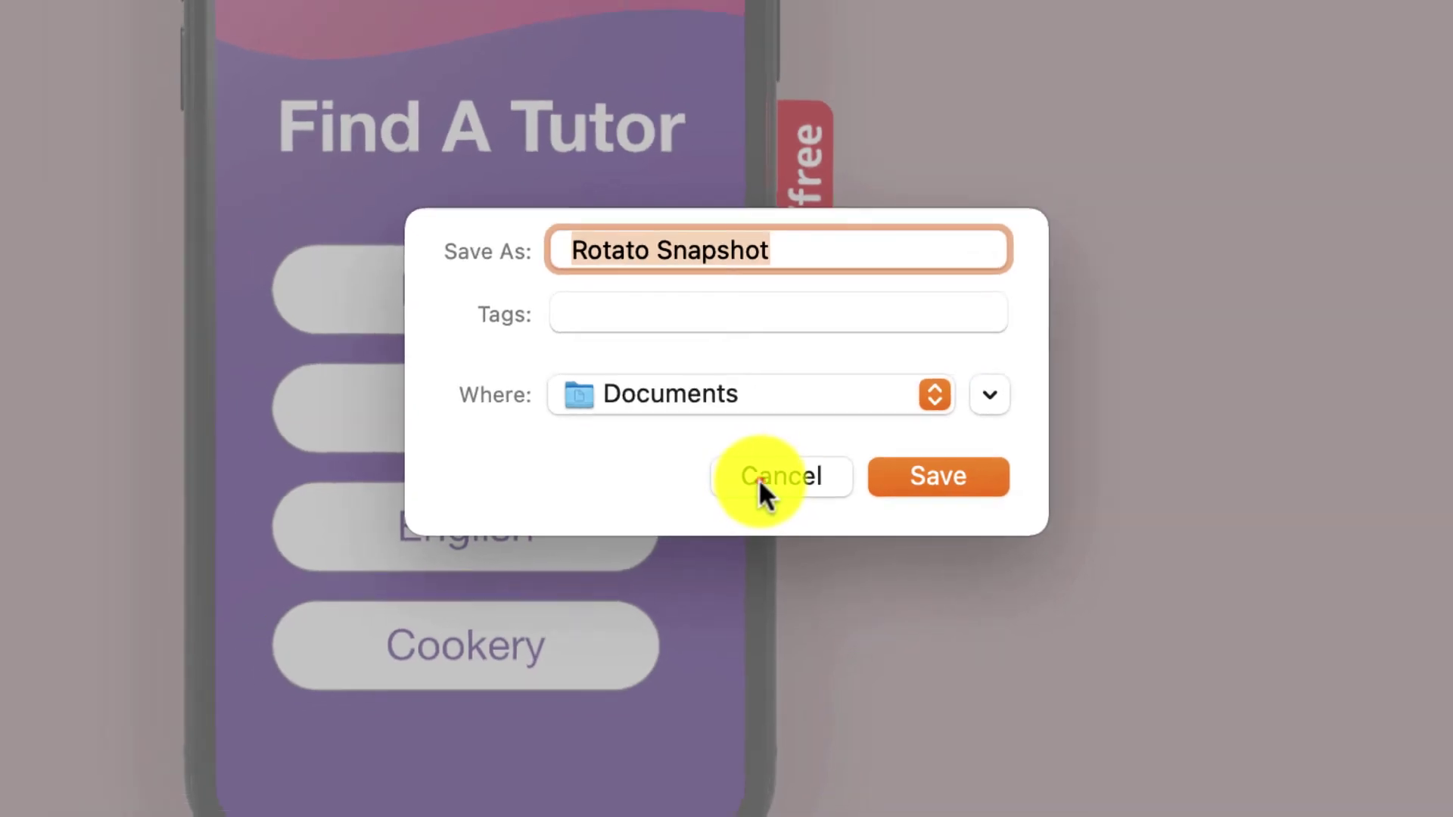
click(758, 478)
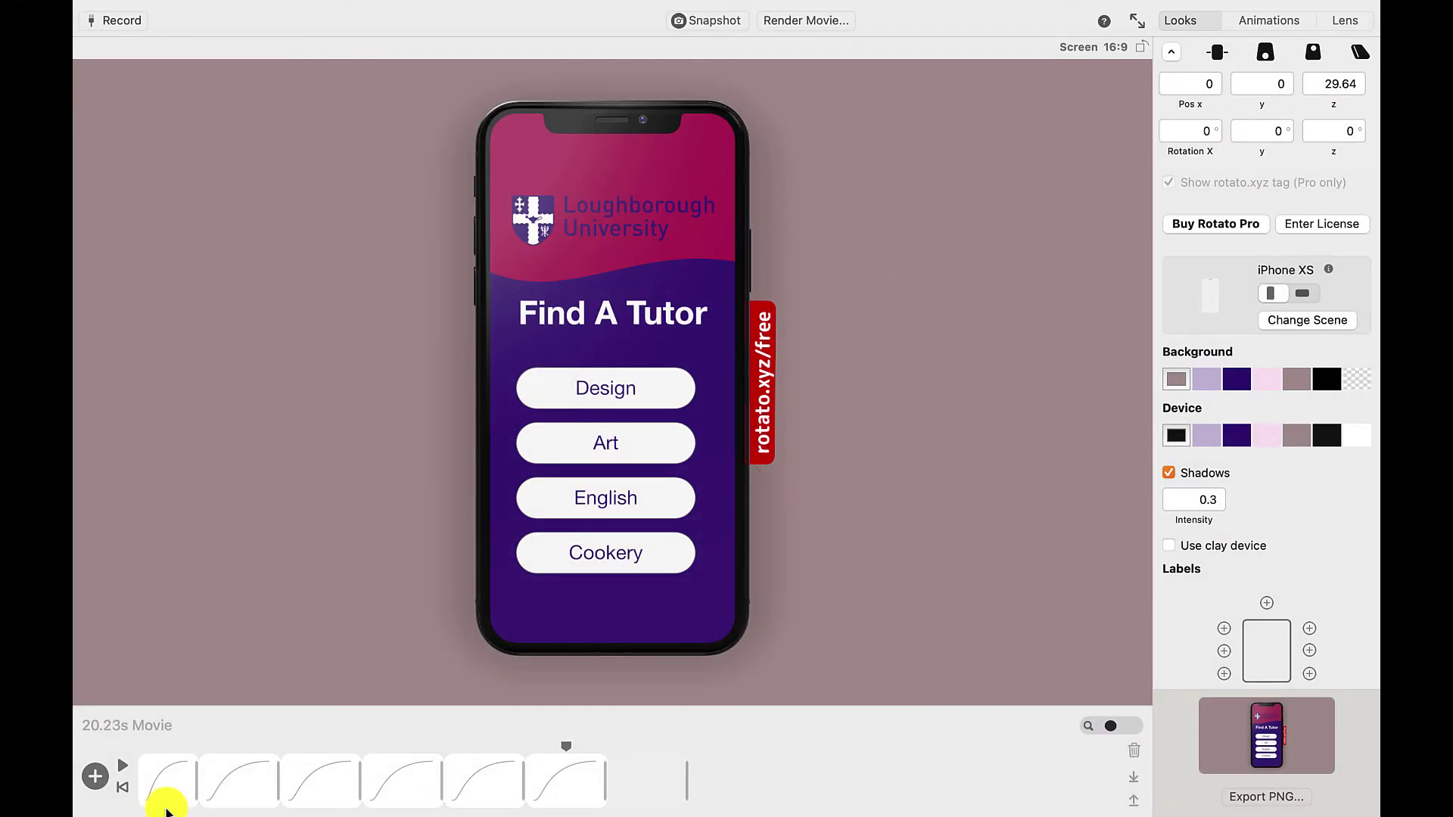
Set up the movie render as Video at 60 fps, 1080p, with Very High render quality.
click(123, 766)
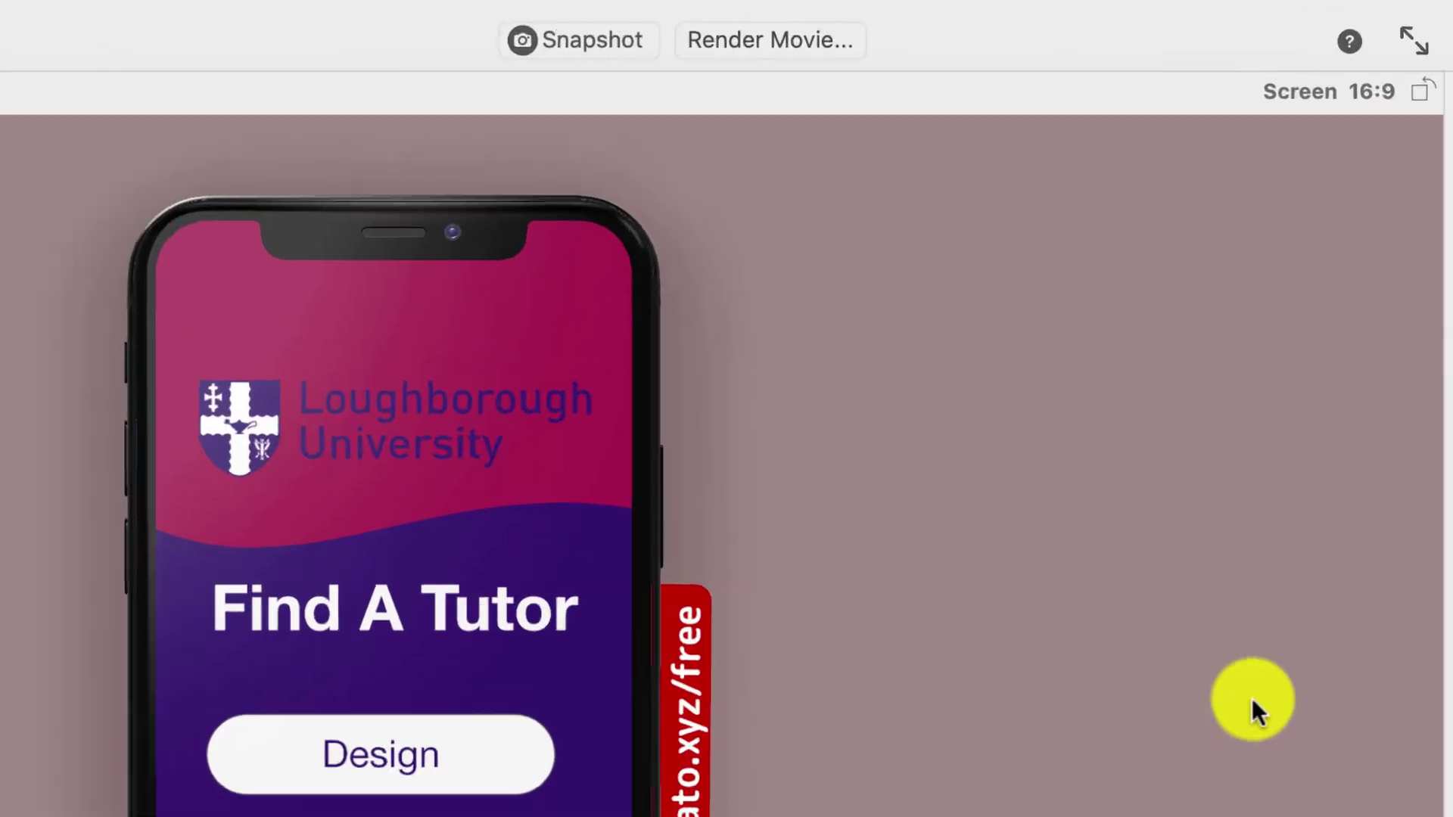
click(762, 41)
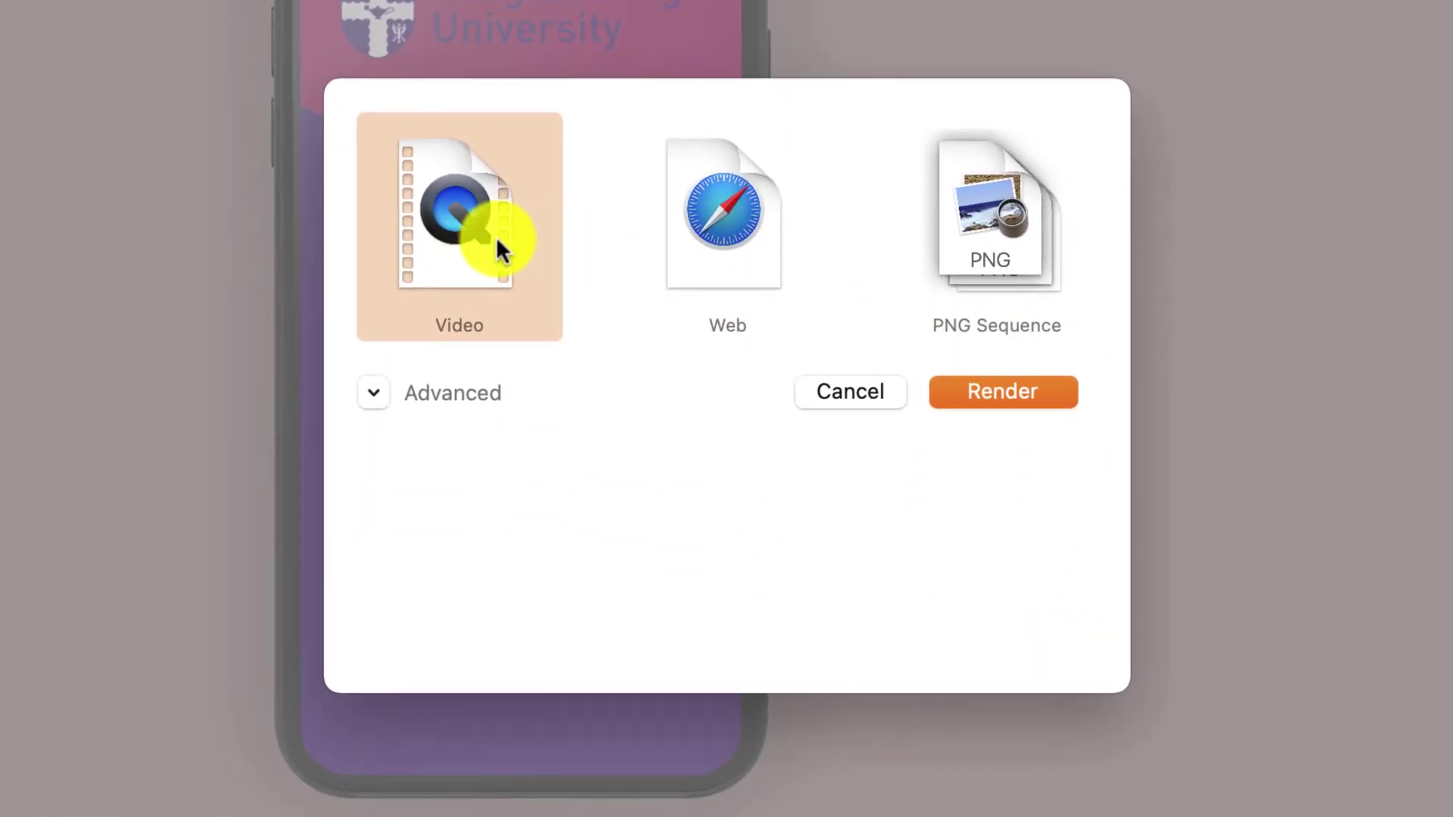
click(382, 392)
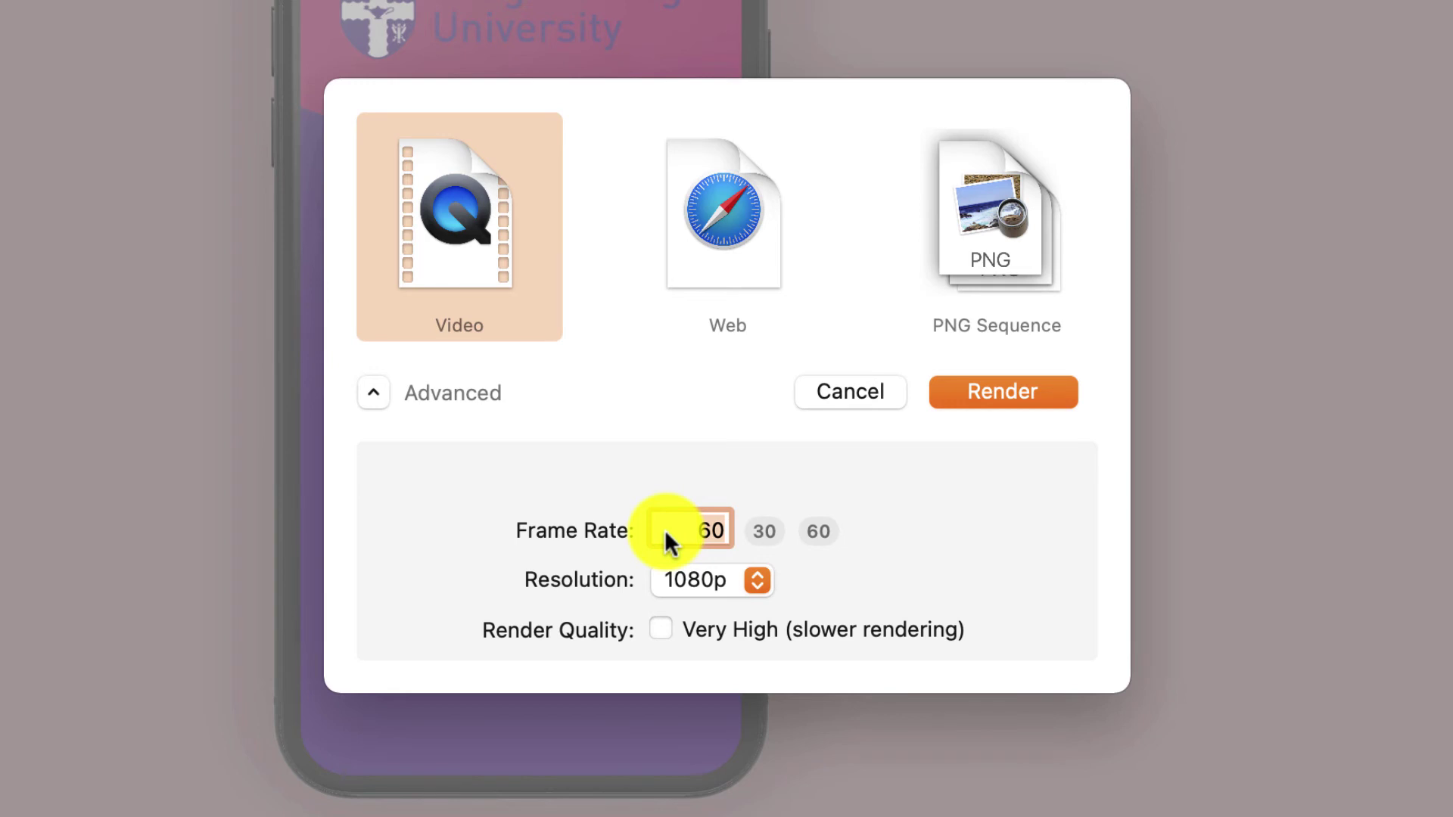
click(746, 583)
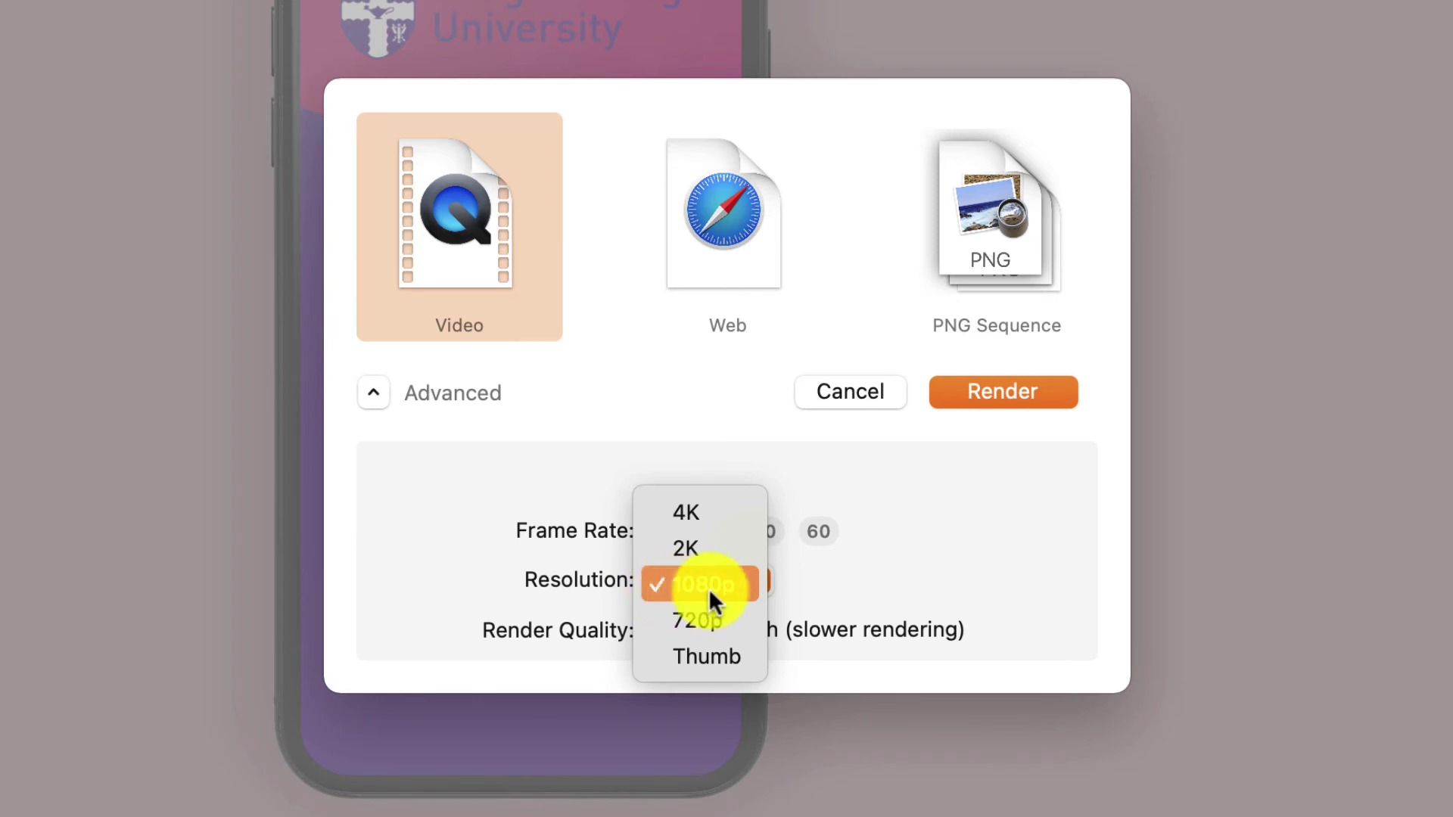
click(887, 574)
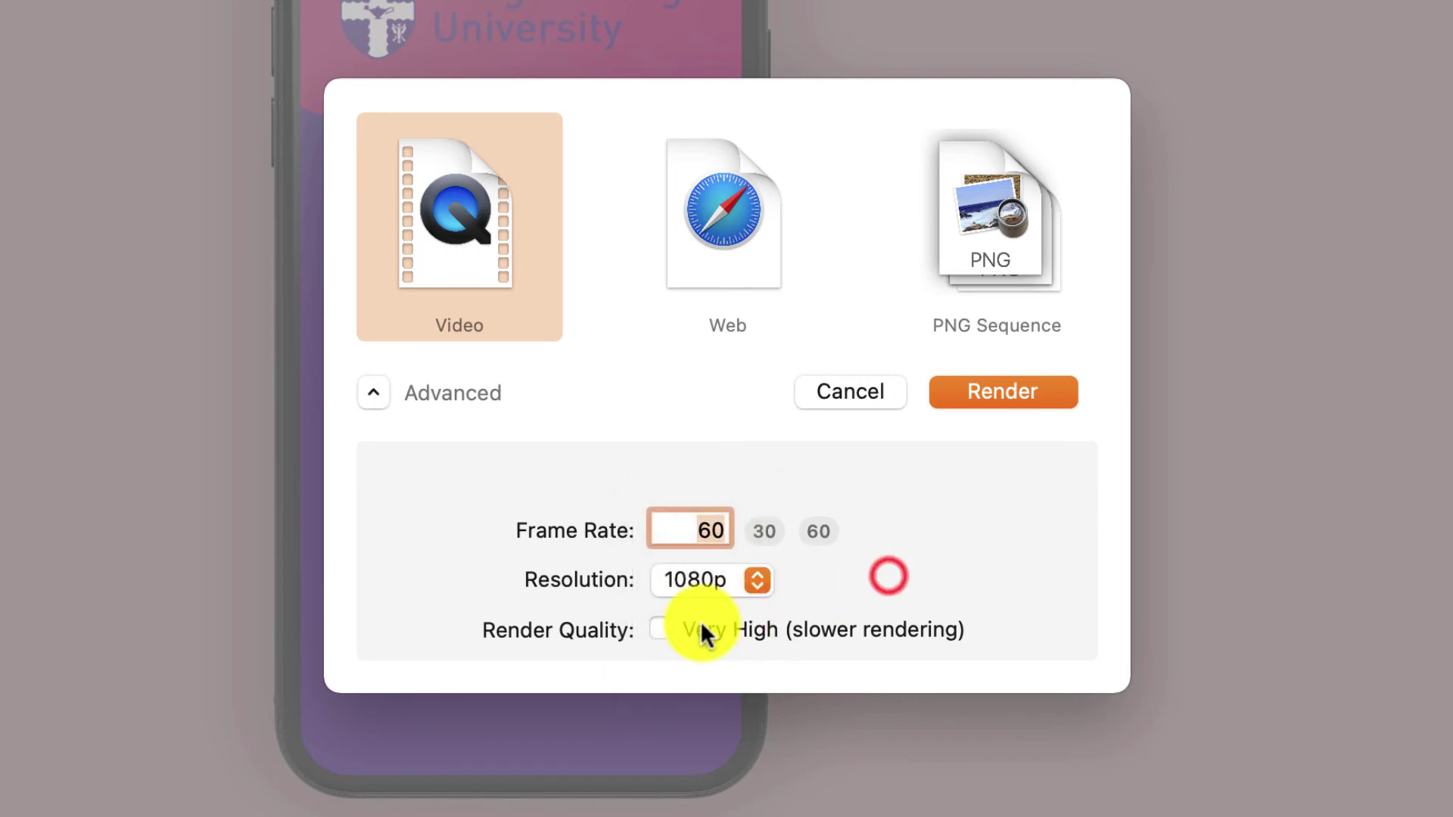
click(660, 628)
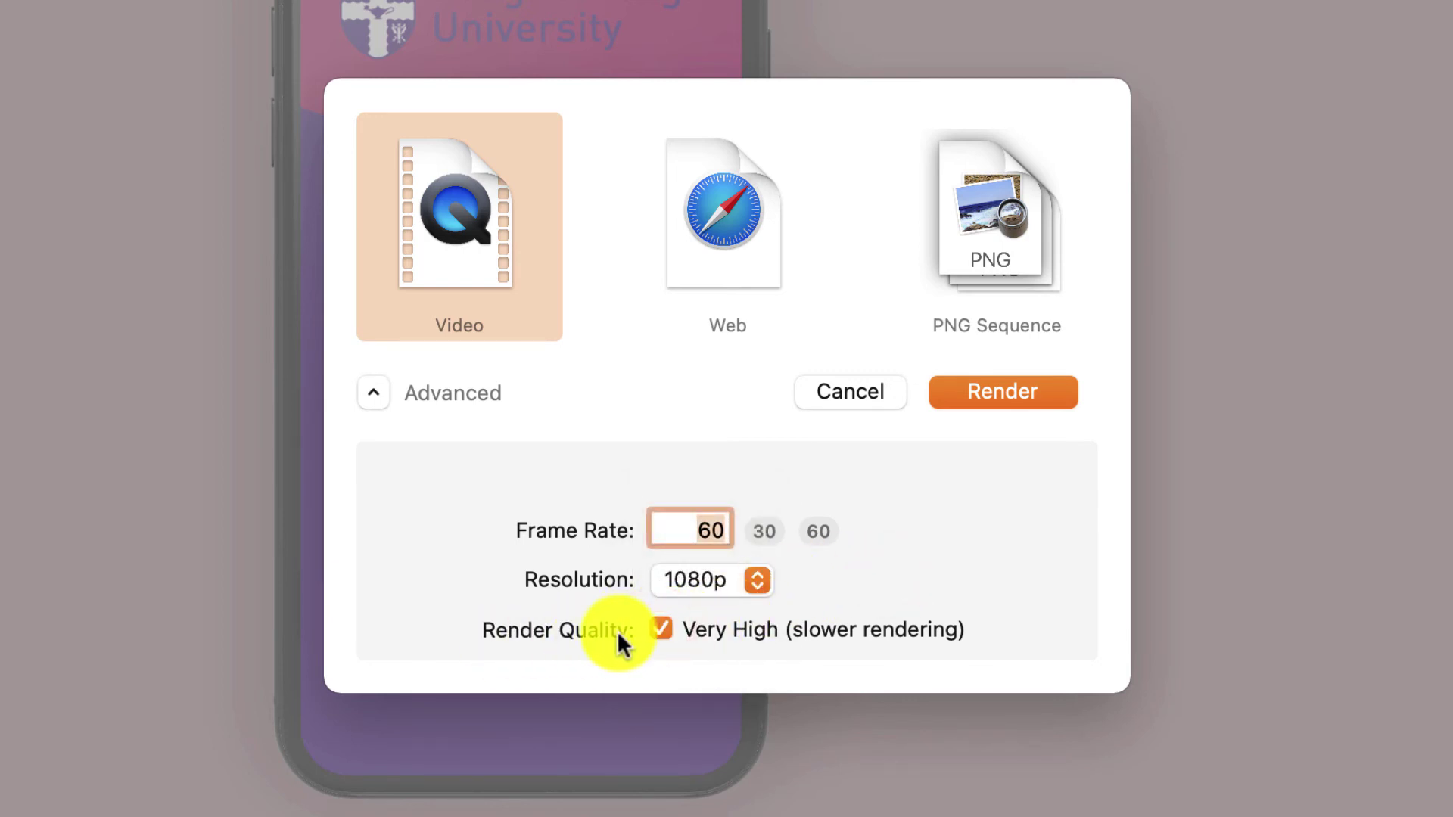